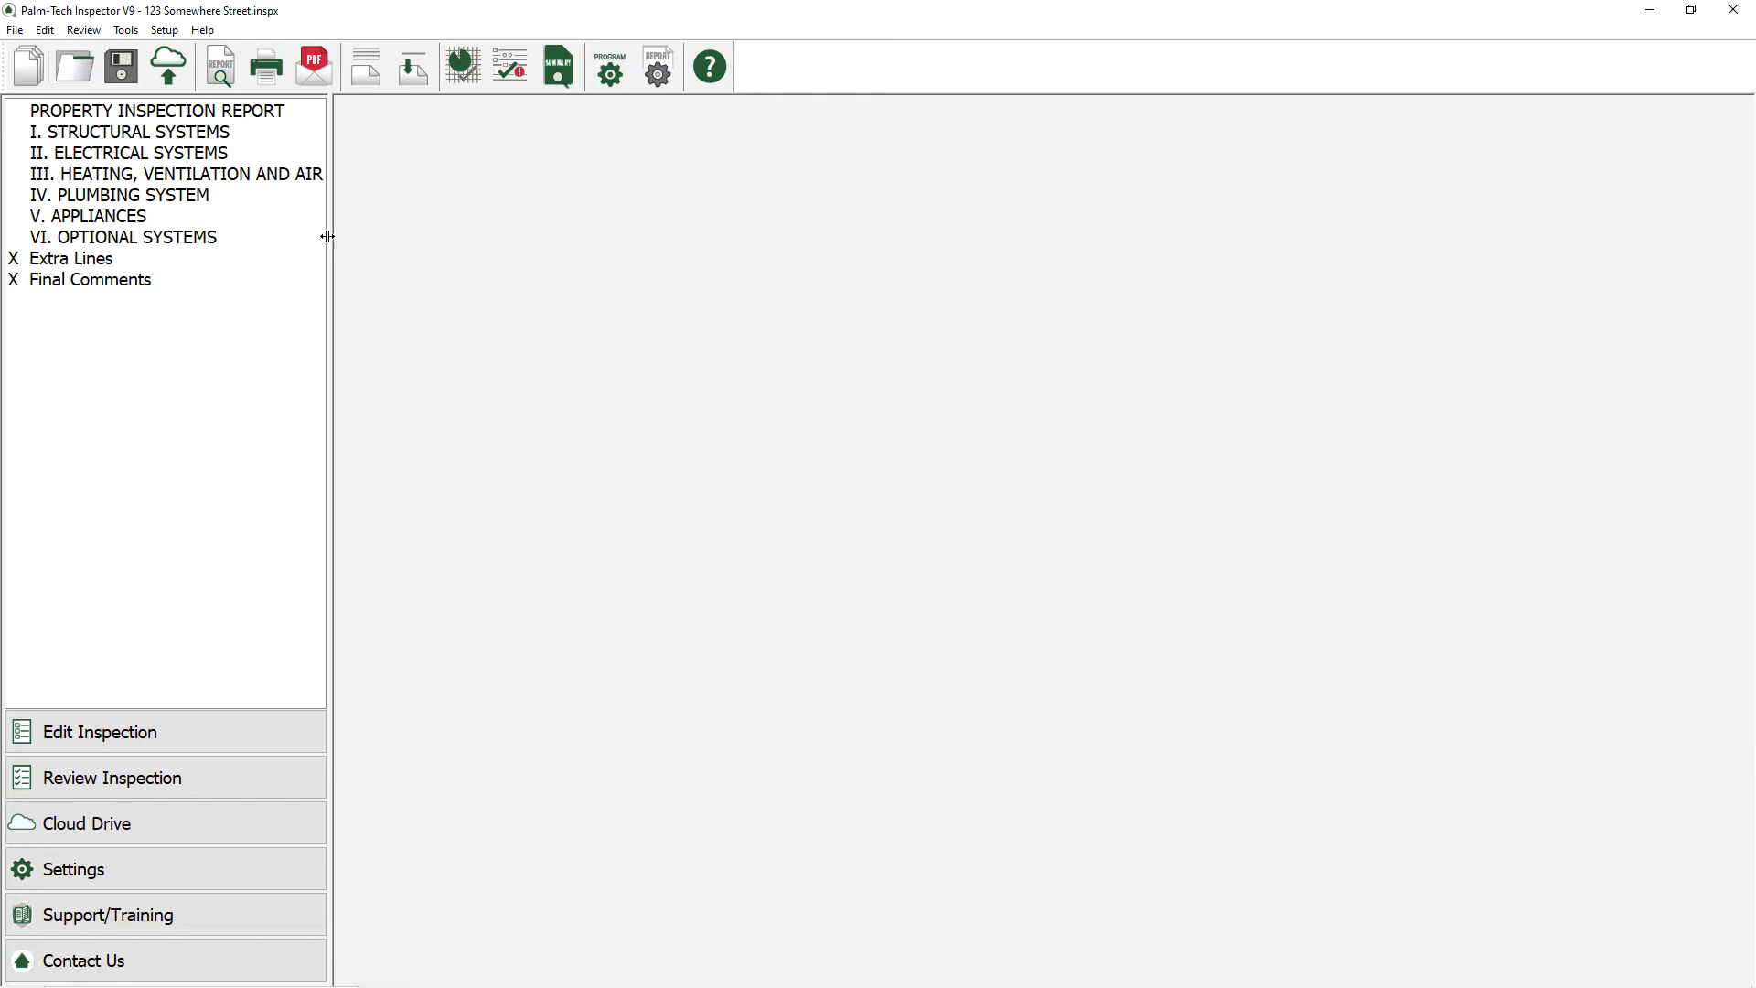
# Copy the "A. New Item" line from Extra Lines and paste it at the end of II. ELECTRICAL SYSTEMS
pyautogui.click(257, 259)
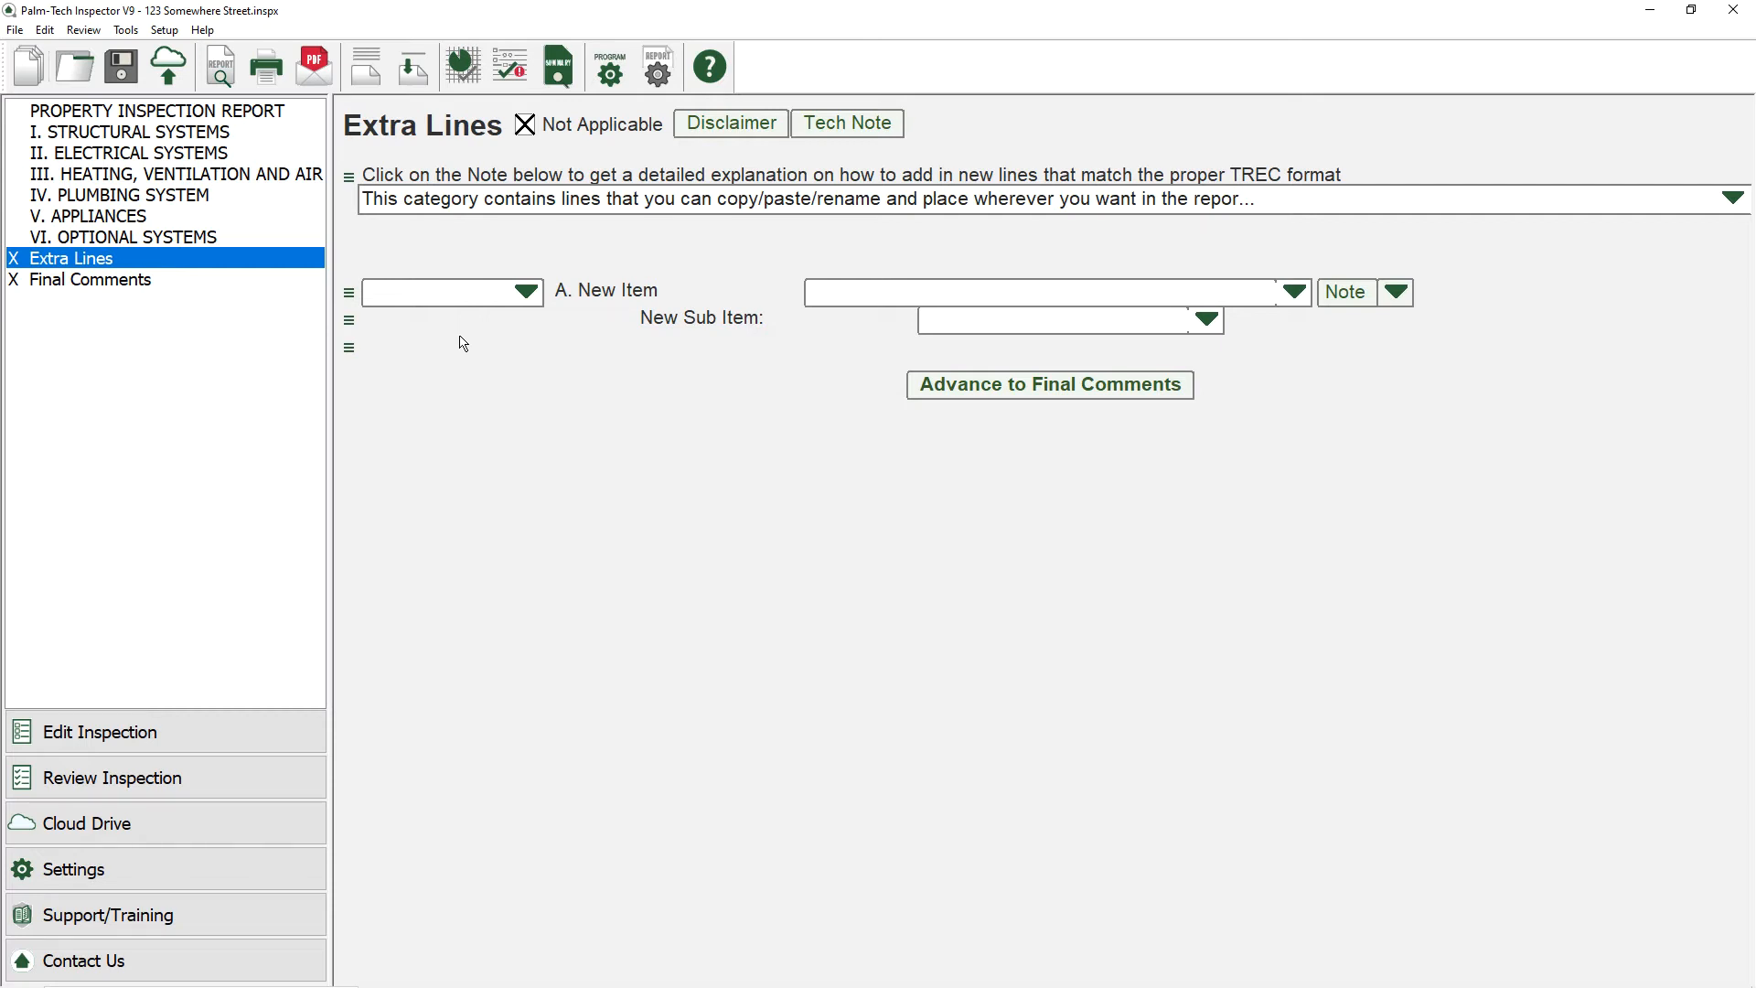
pyautogui.click(349, 293)
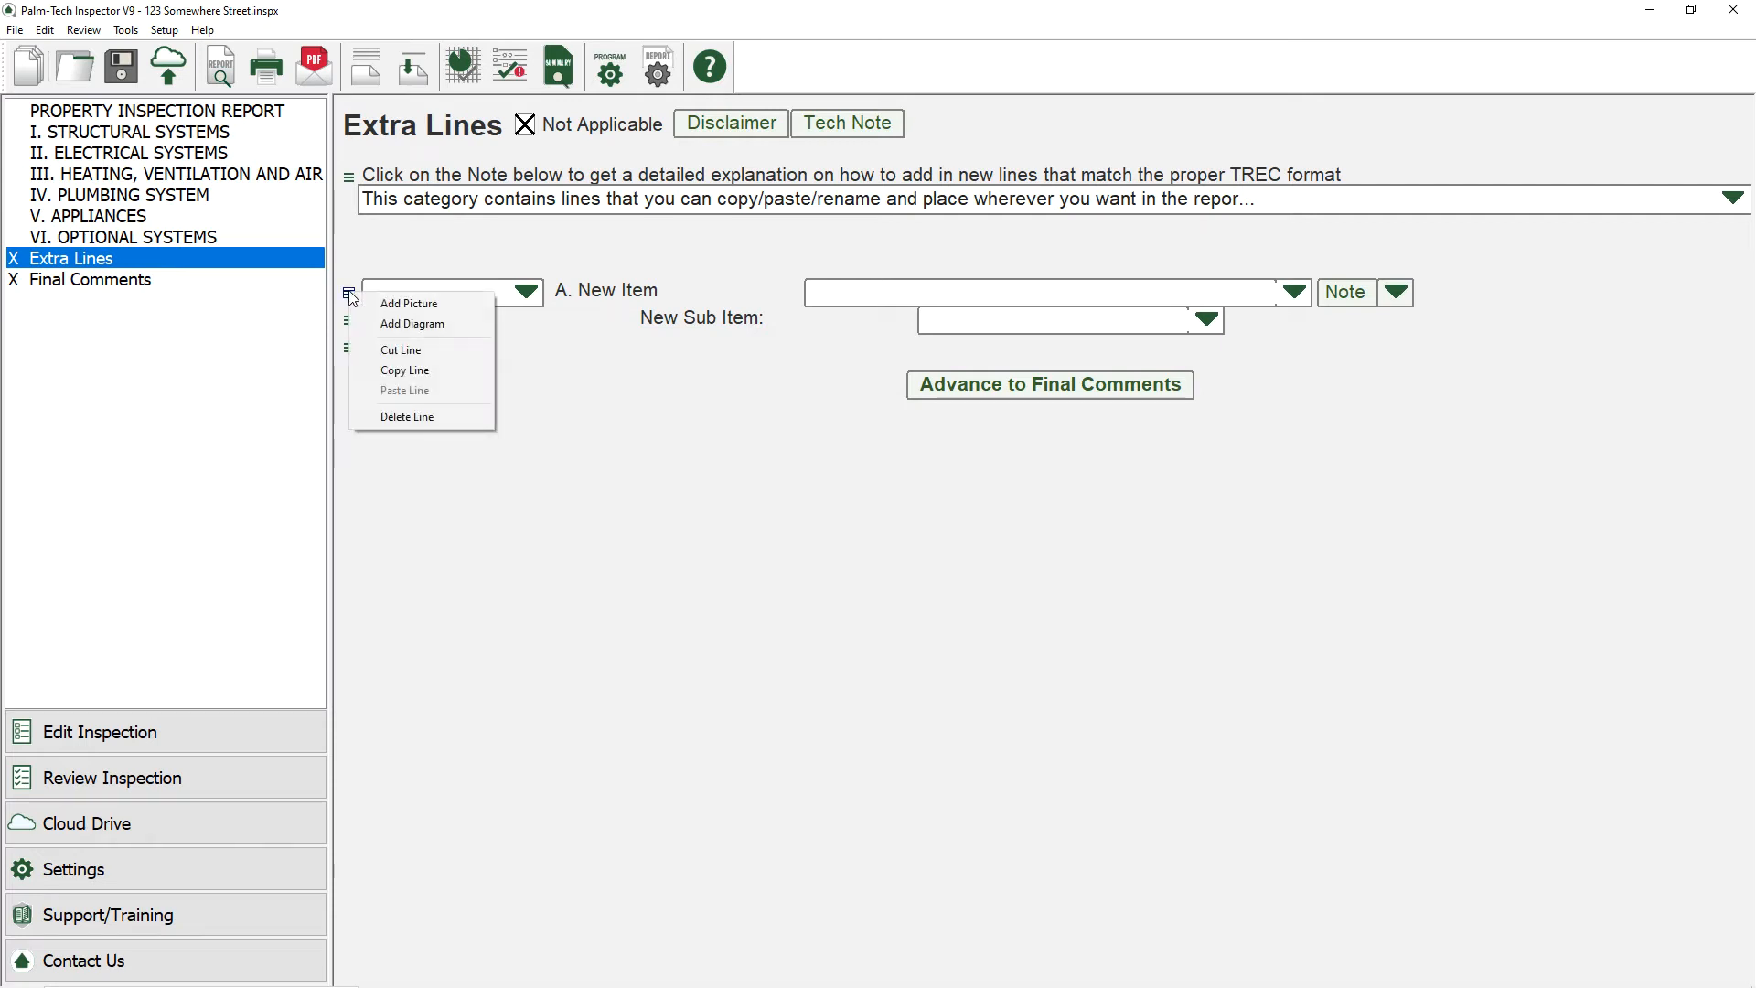
pyautogui.click(372, 369)
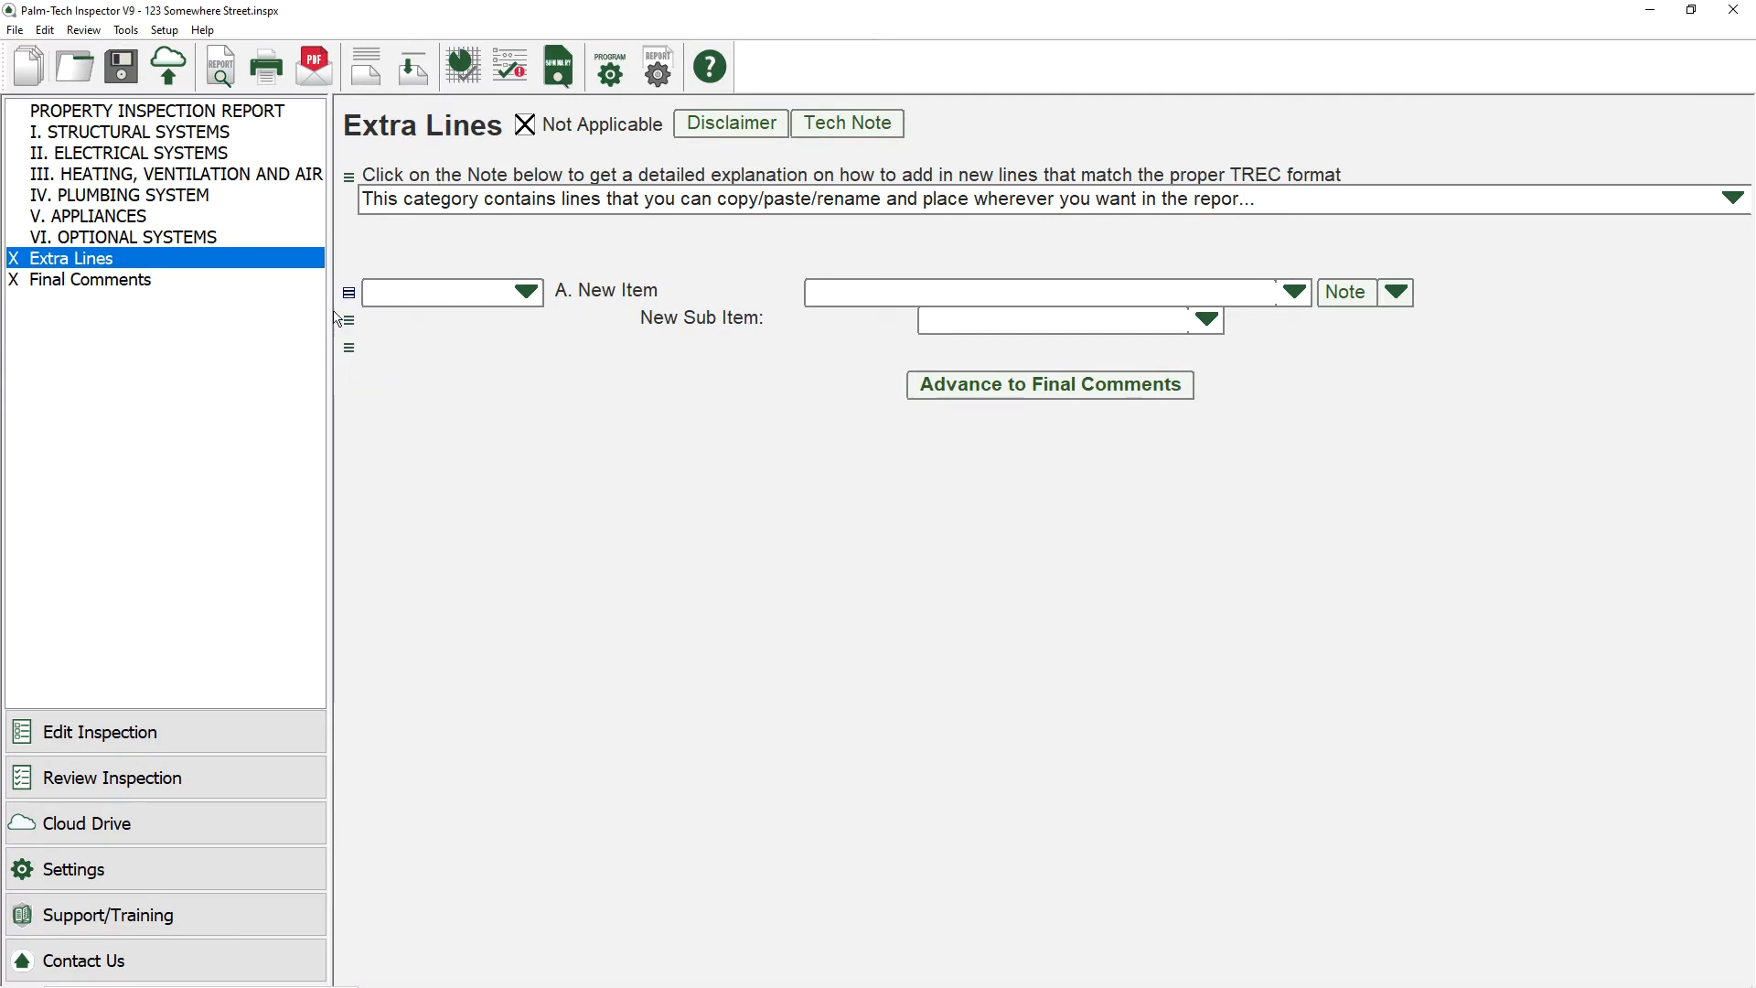
pyautogui.click(238, 152)
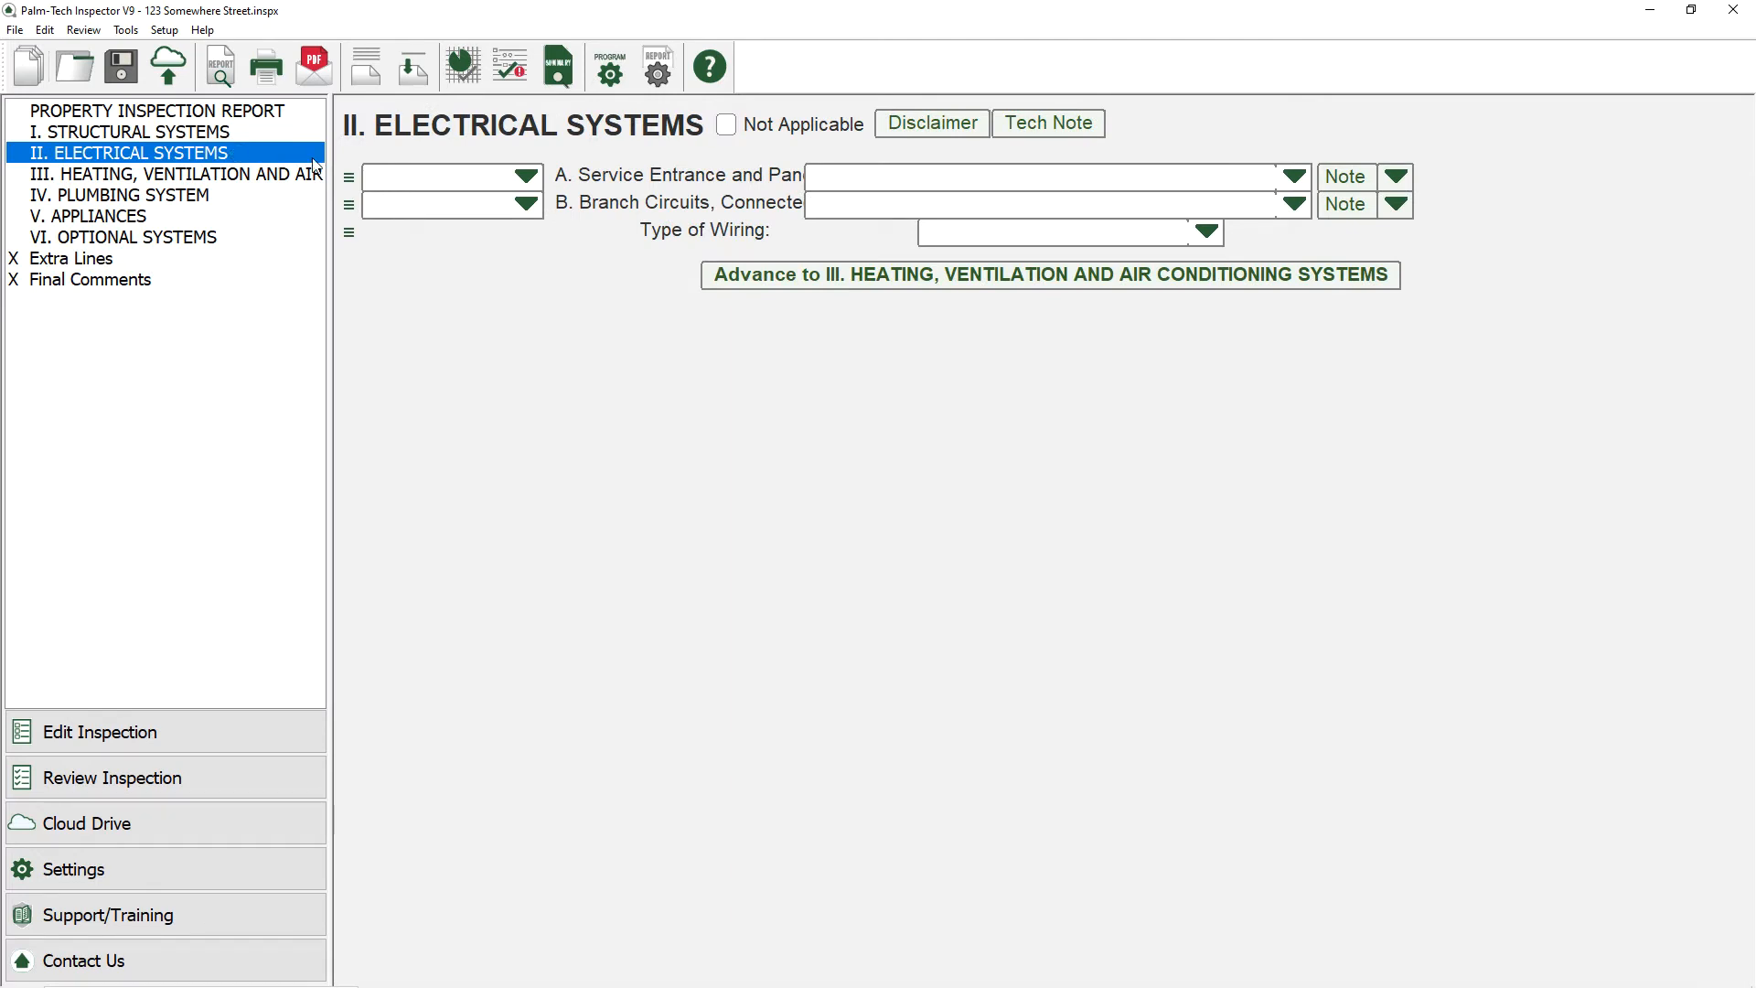
pyautogui.rightClick(665, 263)
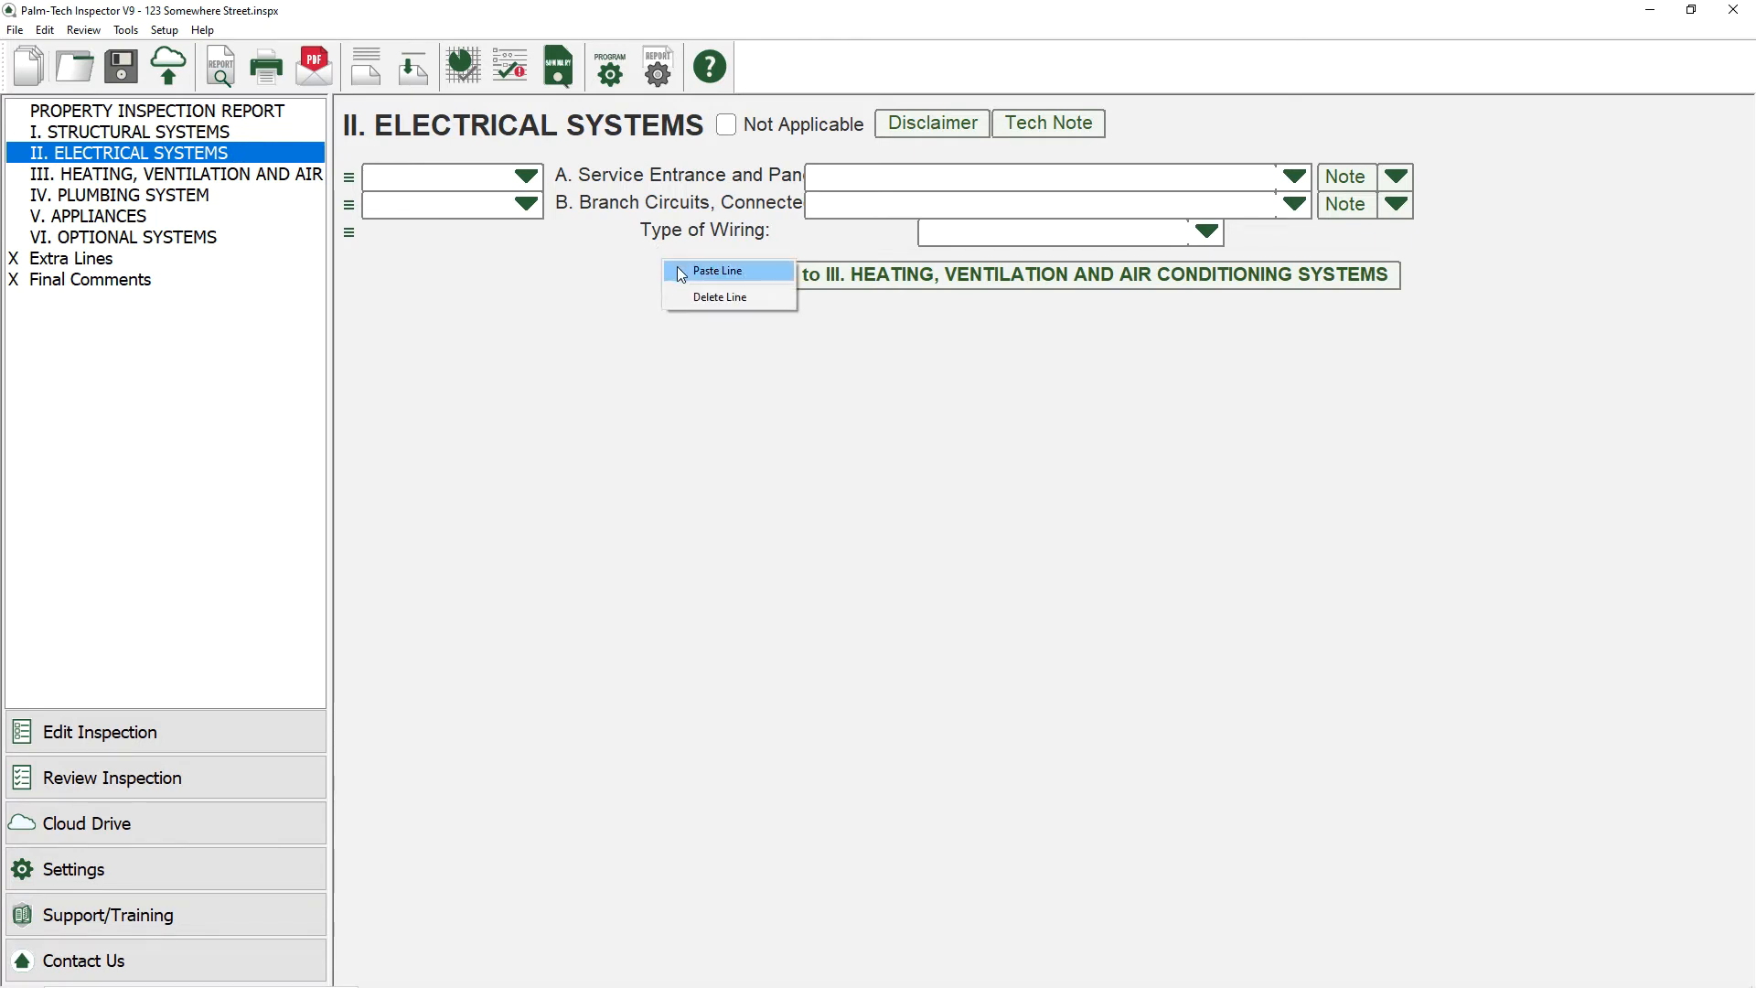
pyautogui.click(680, 271)
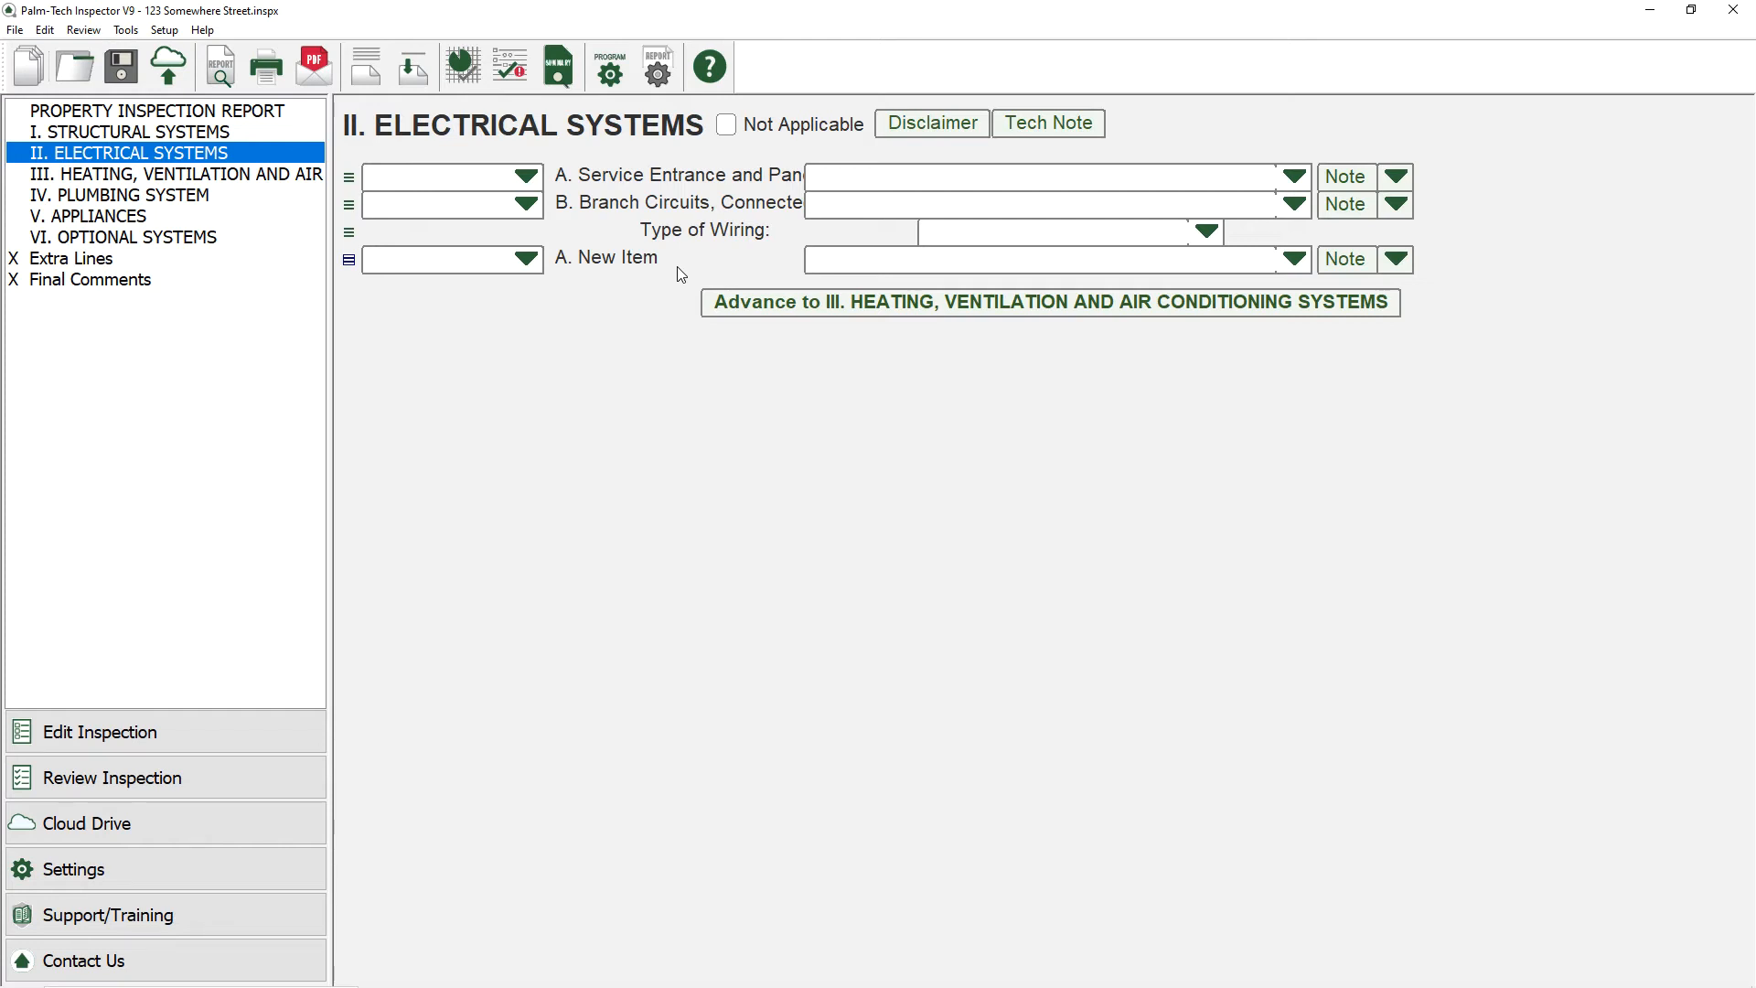
# Rename the prompt of the pasted electrical line as "C. New Electrical Item"
pyautogui.doubleClick(645, 263)
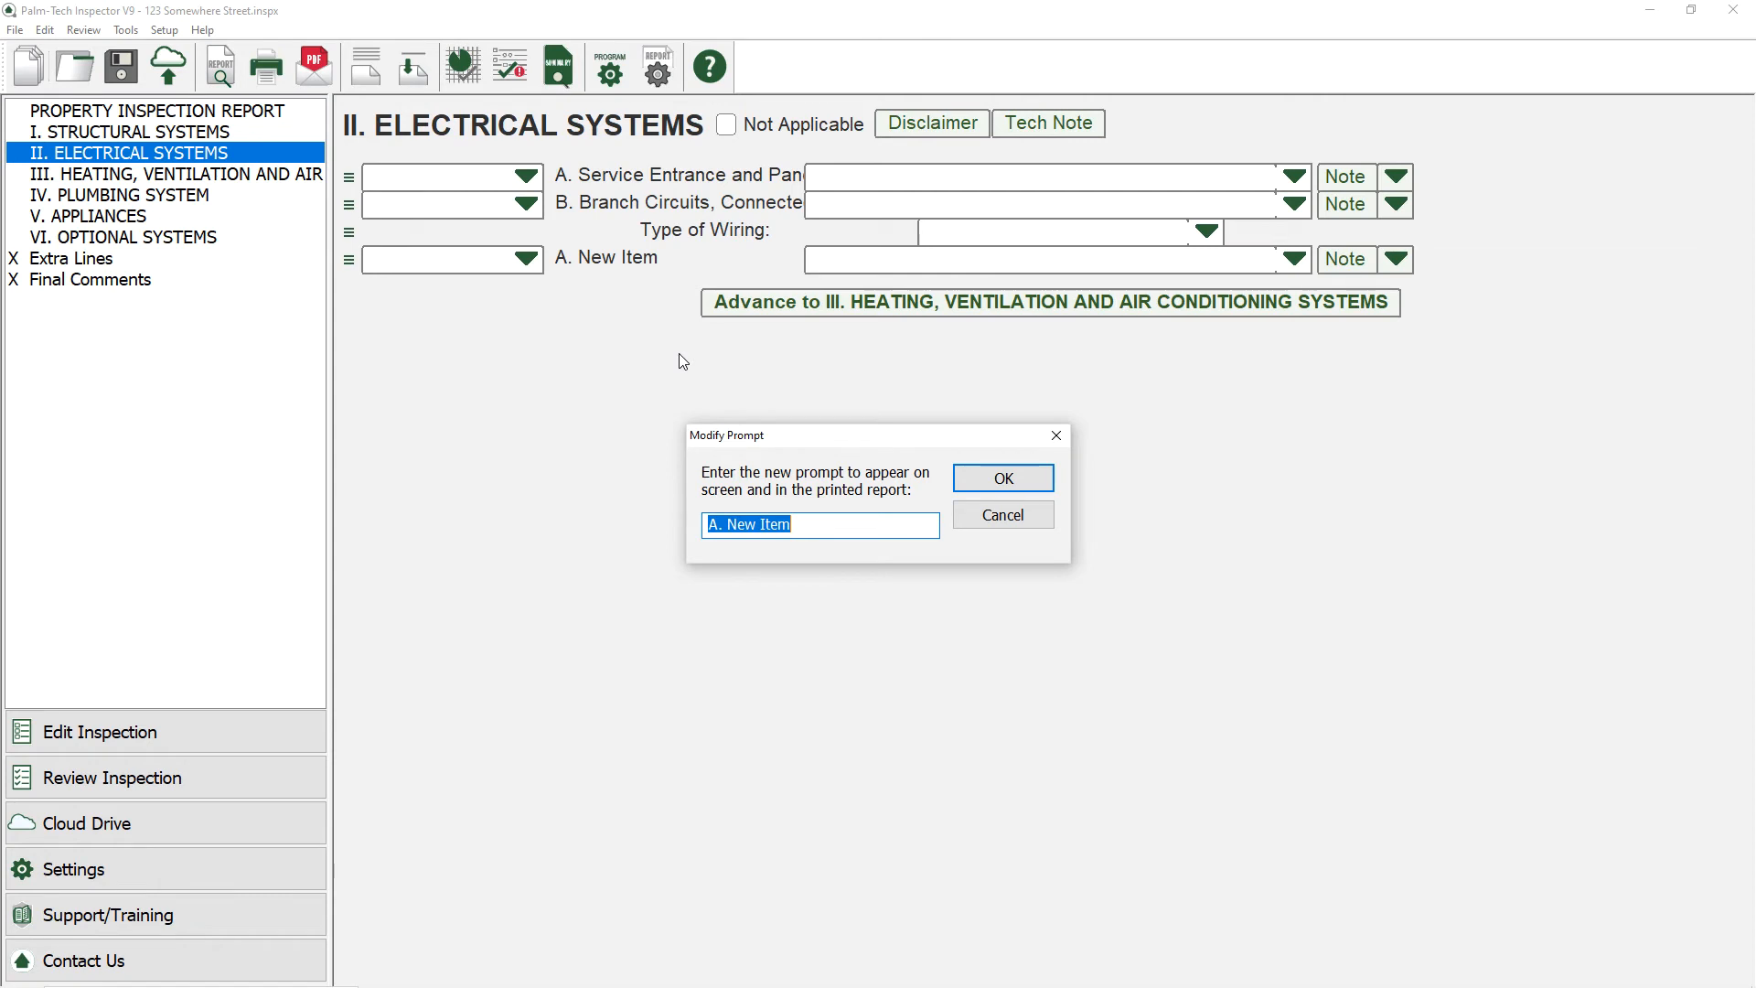
pyautogui.click(721, 522)
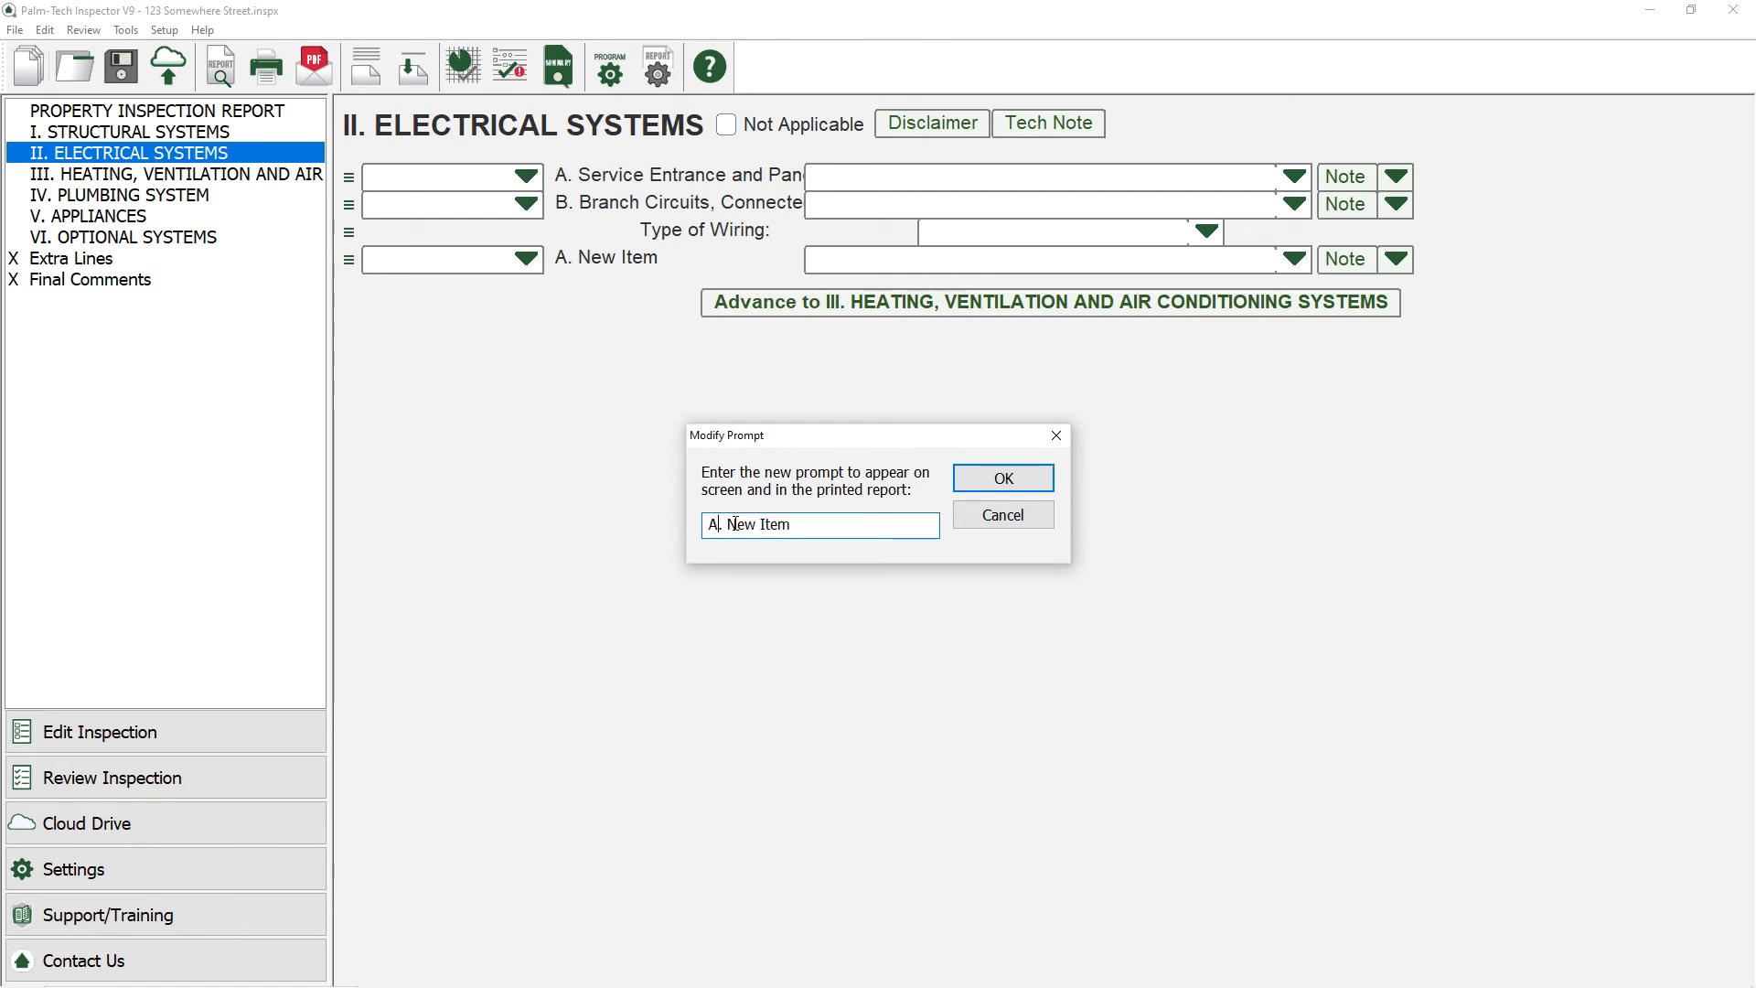
pyautogui.press('BackSpace')
pyautogui.write('C. New ')
pyautogui.write('Electric')
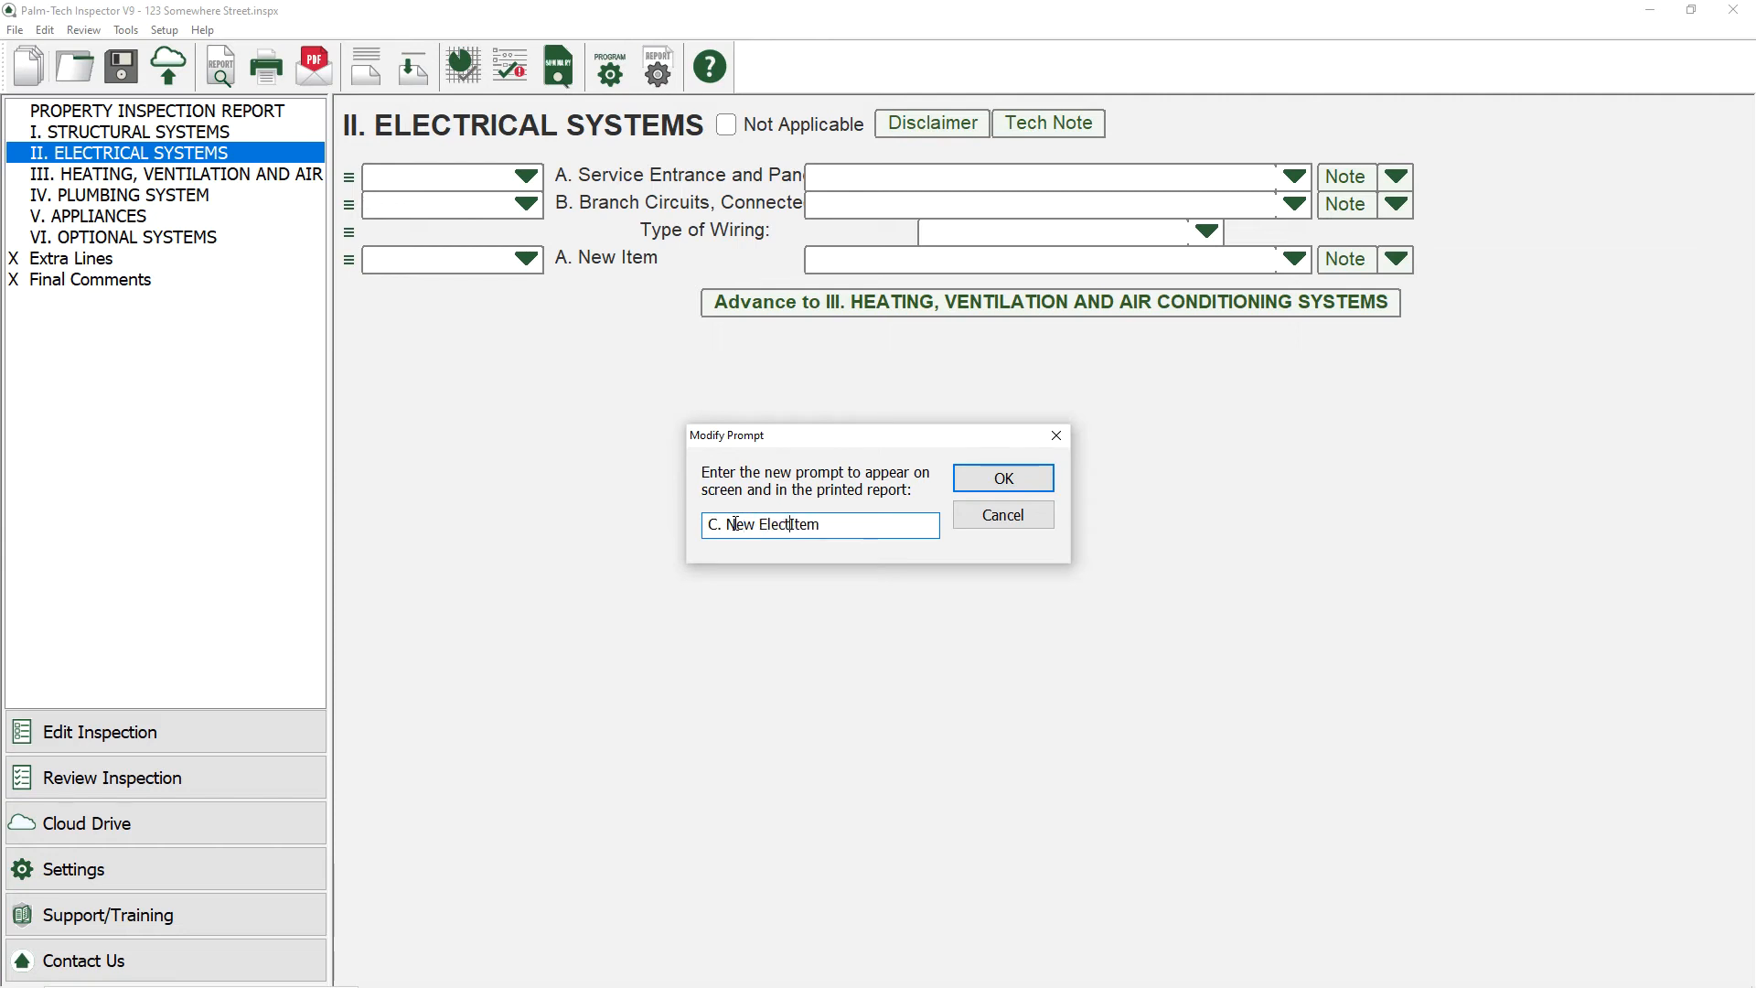
pyautogui.write('al')
pyautogui.click(974, 482)
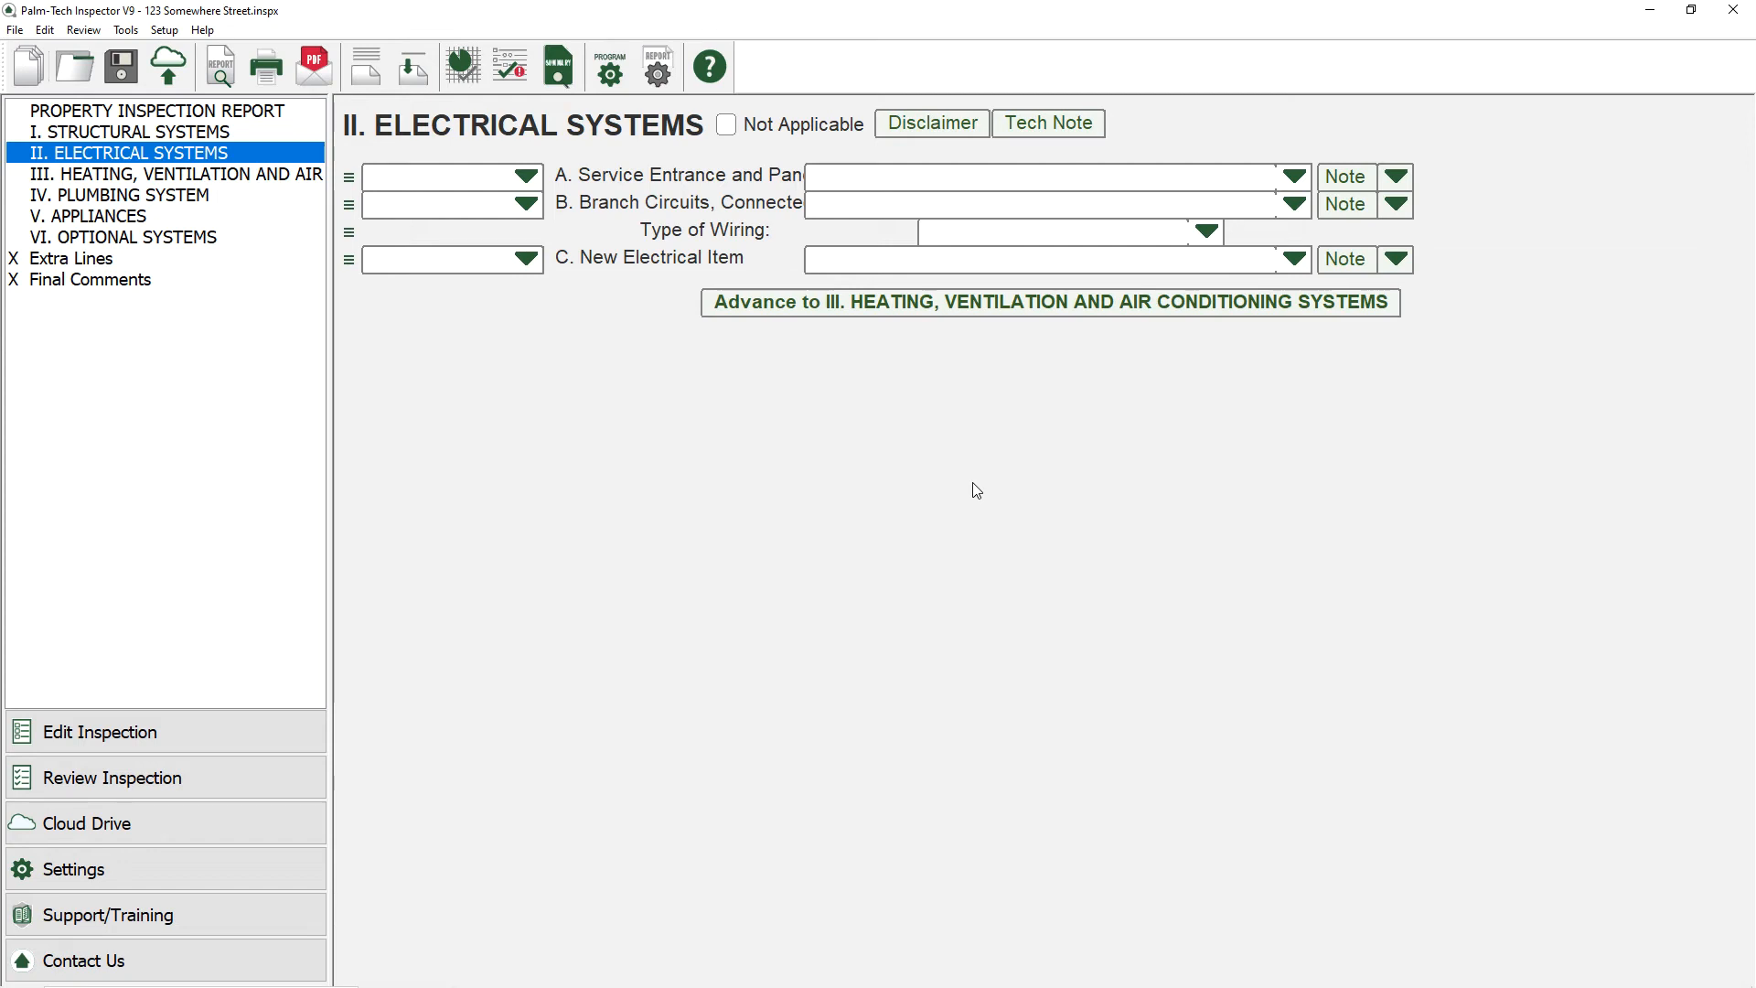
# Copy the "New Sub Item:" line from Extra Lines and paste it below "C. New Electrical Item" in II. ELECTRICAL SYSTEMS
pyautogui.click(247, 261)
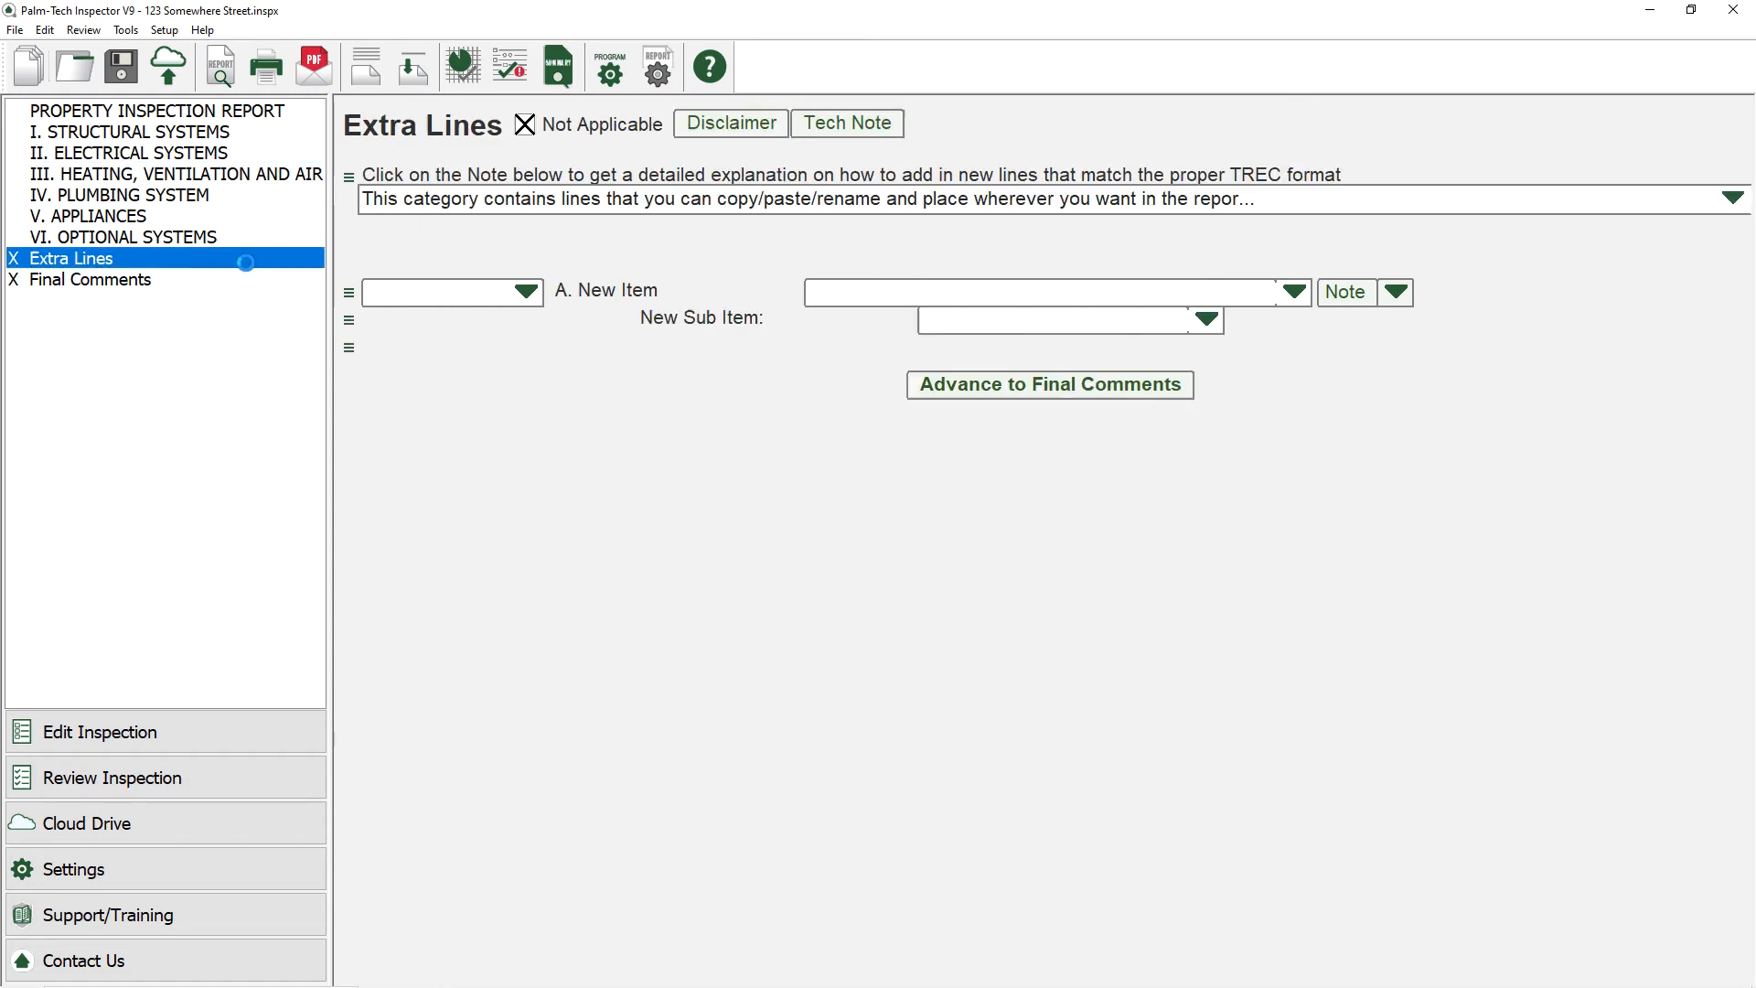
pyautogui.click(348, 320)
pyautogui.click(378, 400)
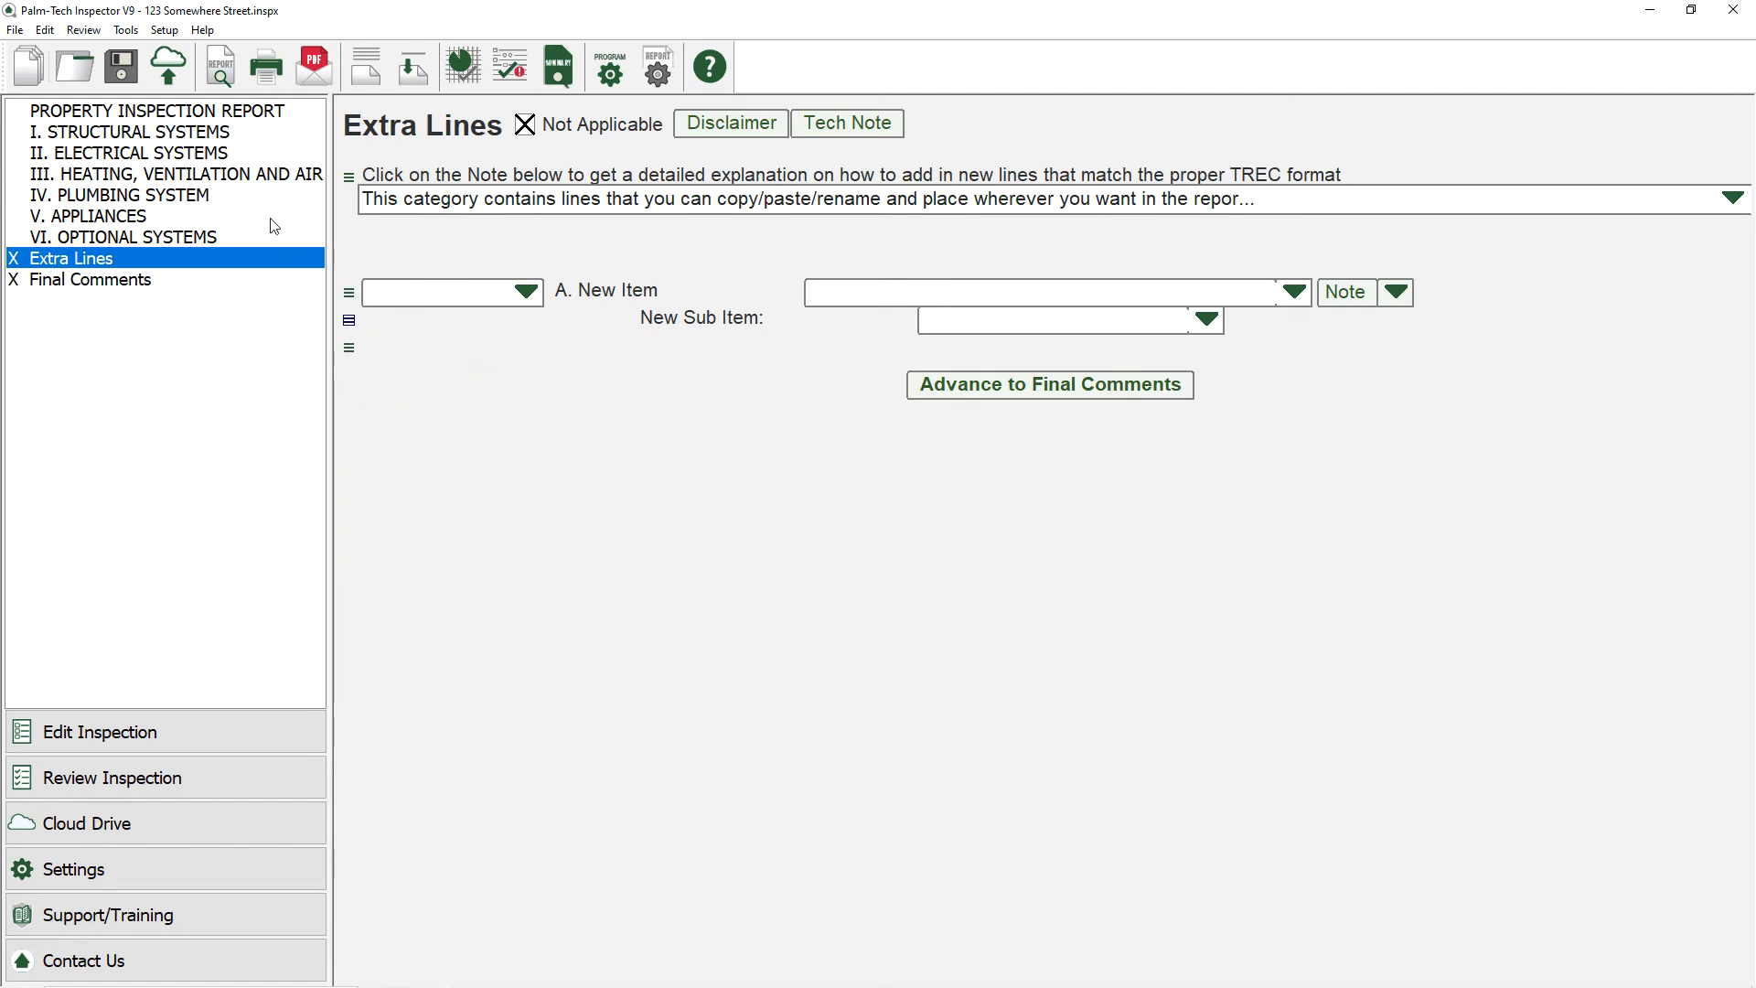
pyautogui.click(192, 154)
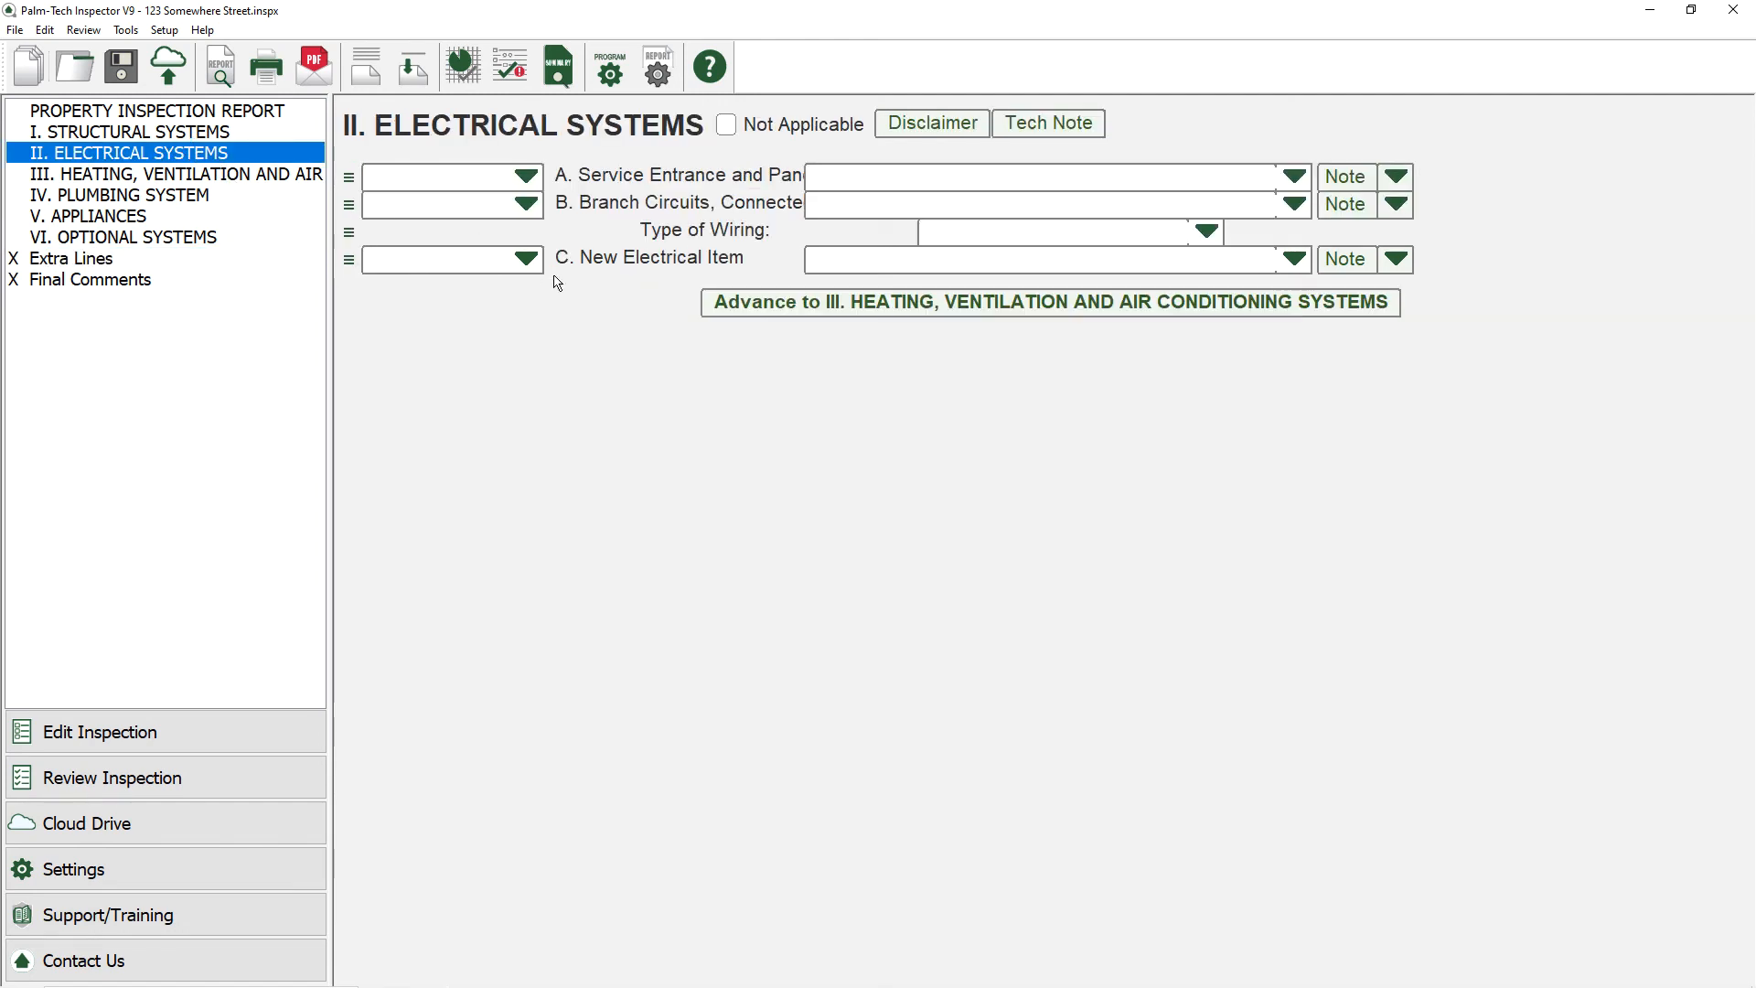
pyautogui.rightClick(588, 291)
pyautogui.click(600, 298)
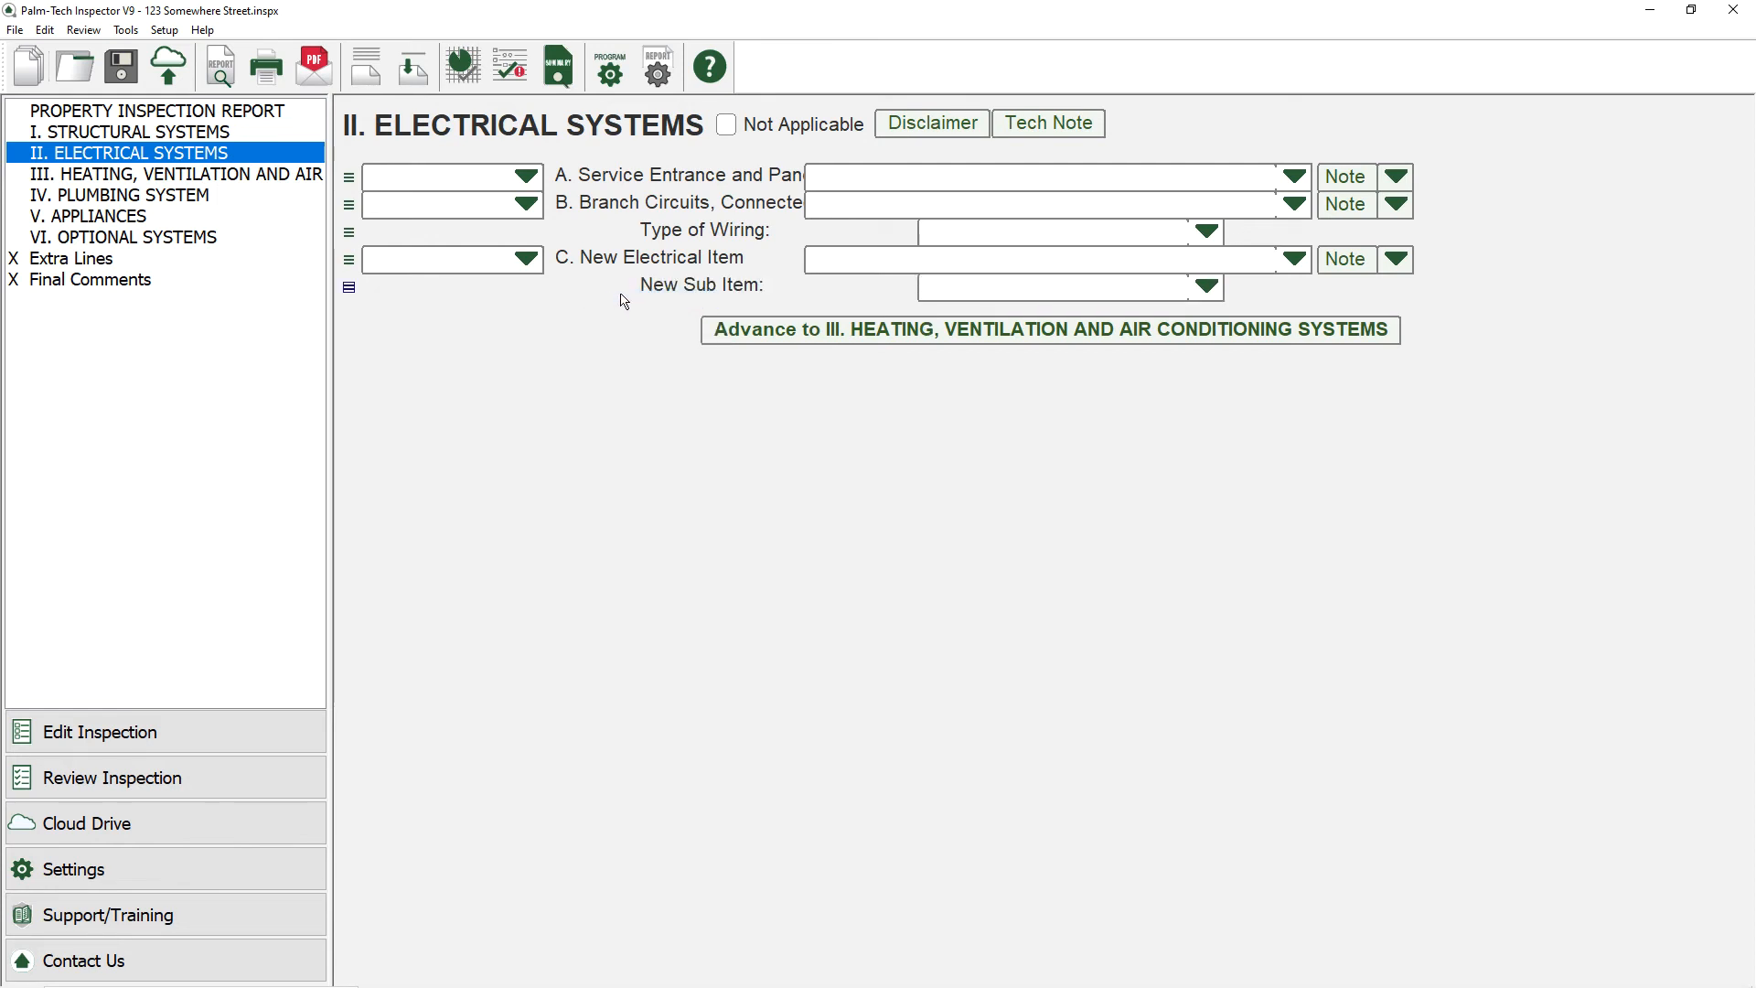
# Rename the prompt of the pasted sub-item line as "Sample Item:"
pyautogui.doubleClick(672, 290)
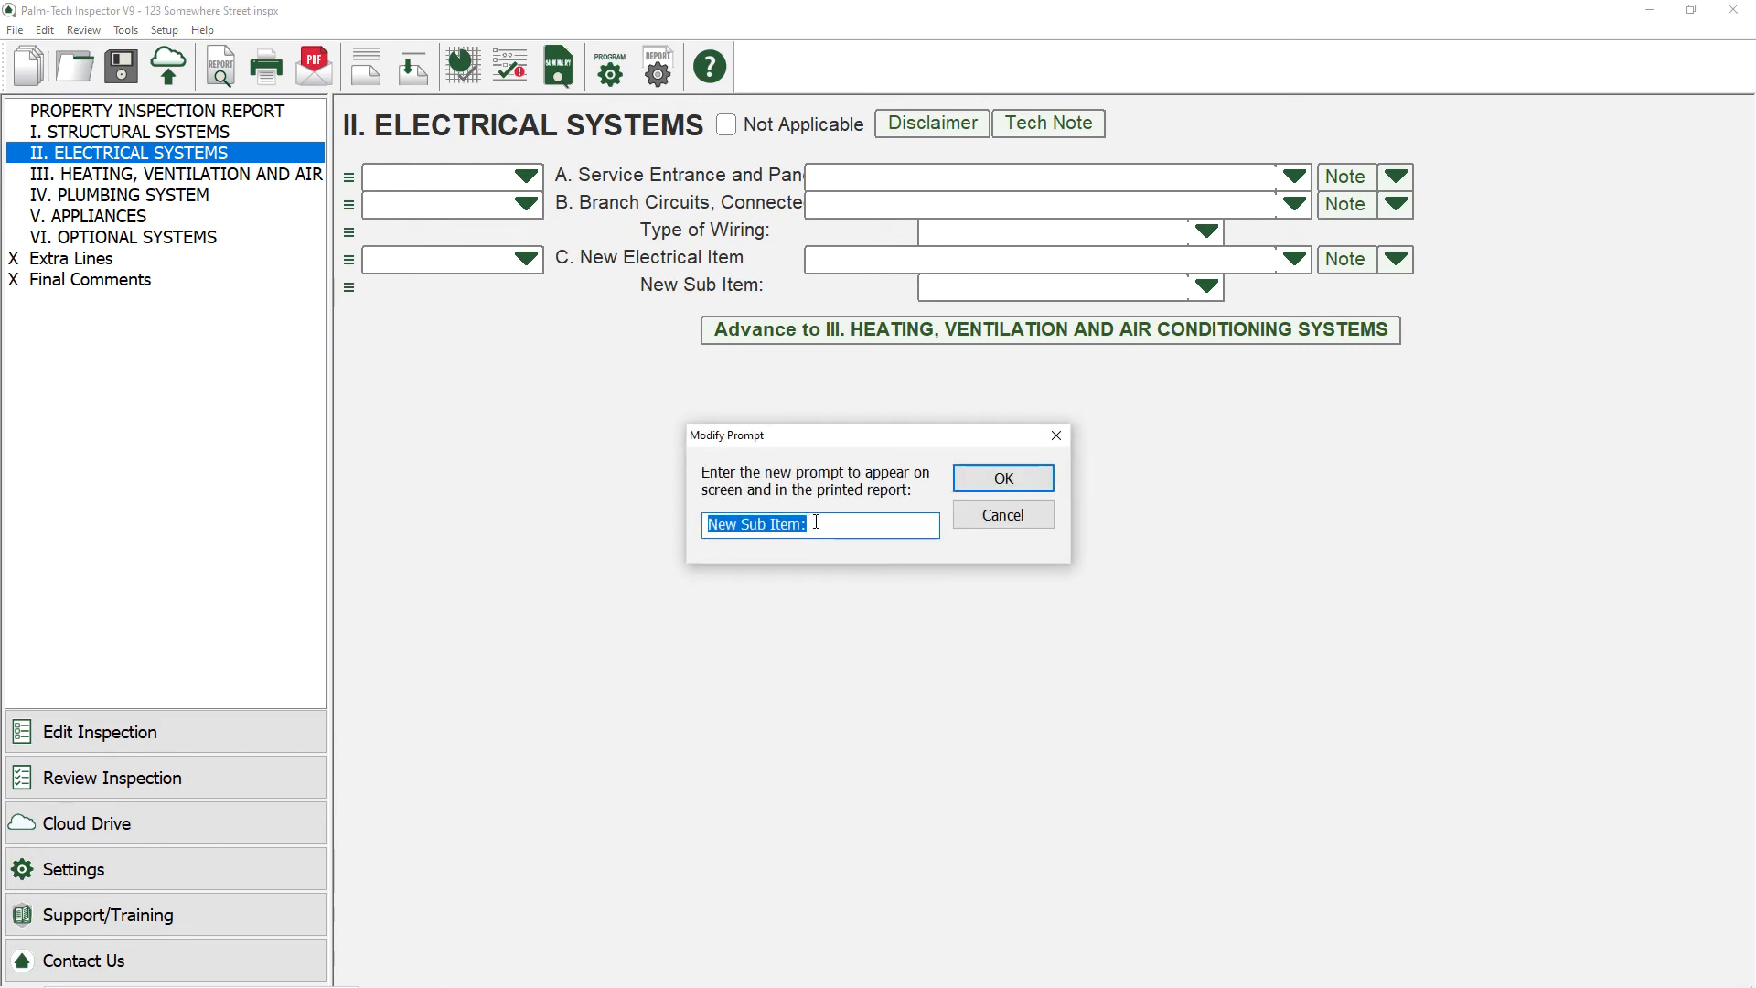
pyautogui.moveTo(770, 524); pyautogui.dragTo(665, 514)
pyautogui.write('Sample')
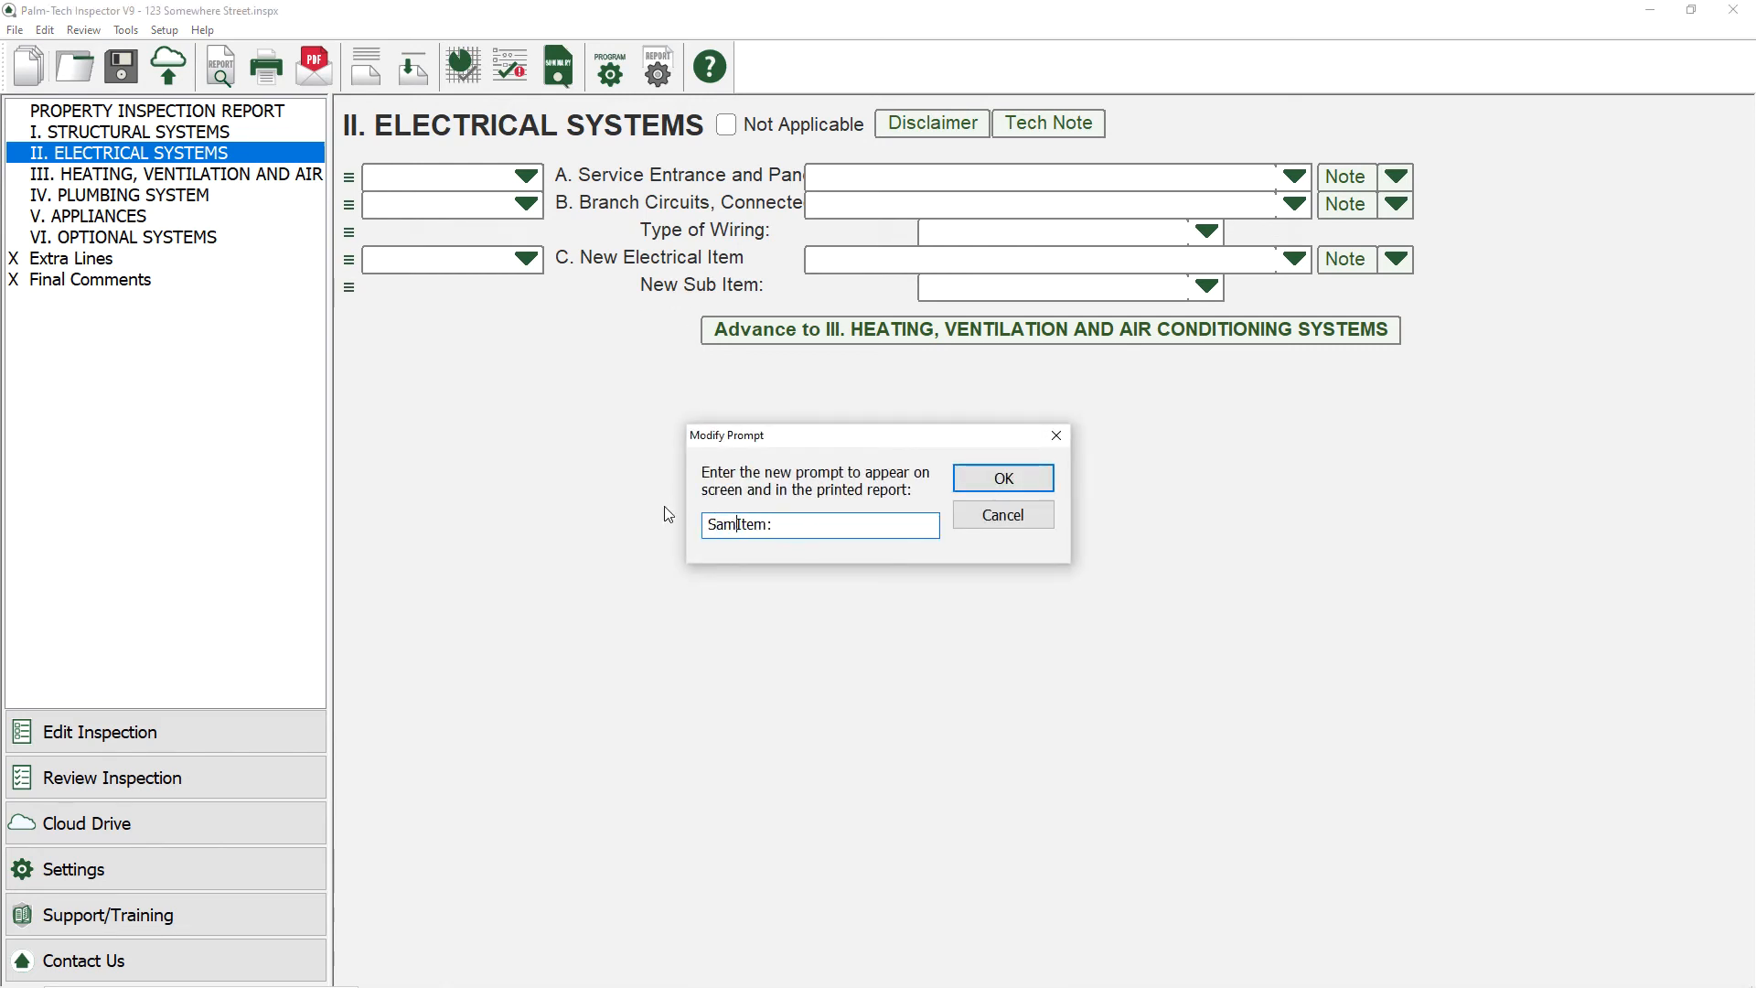
pyautogui.click(1003, 477)
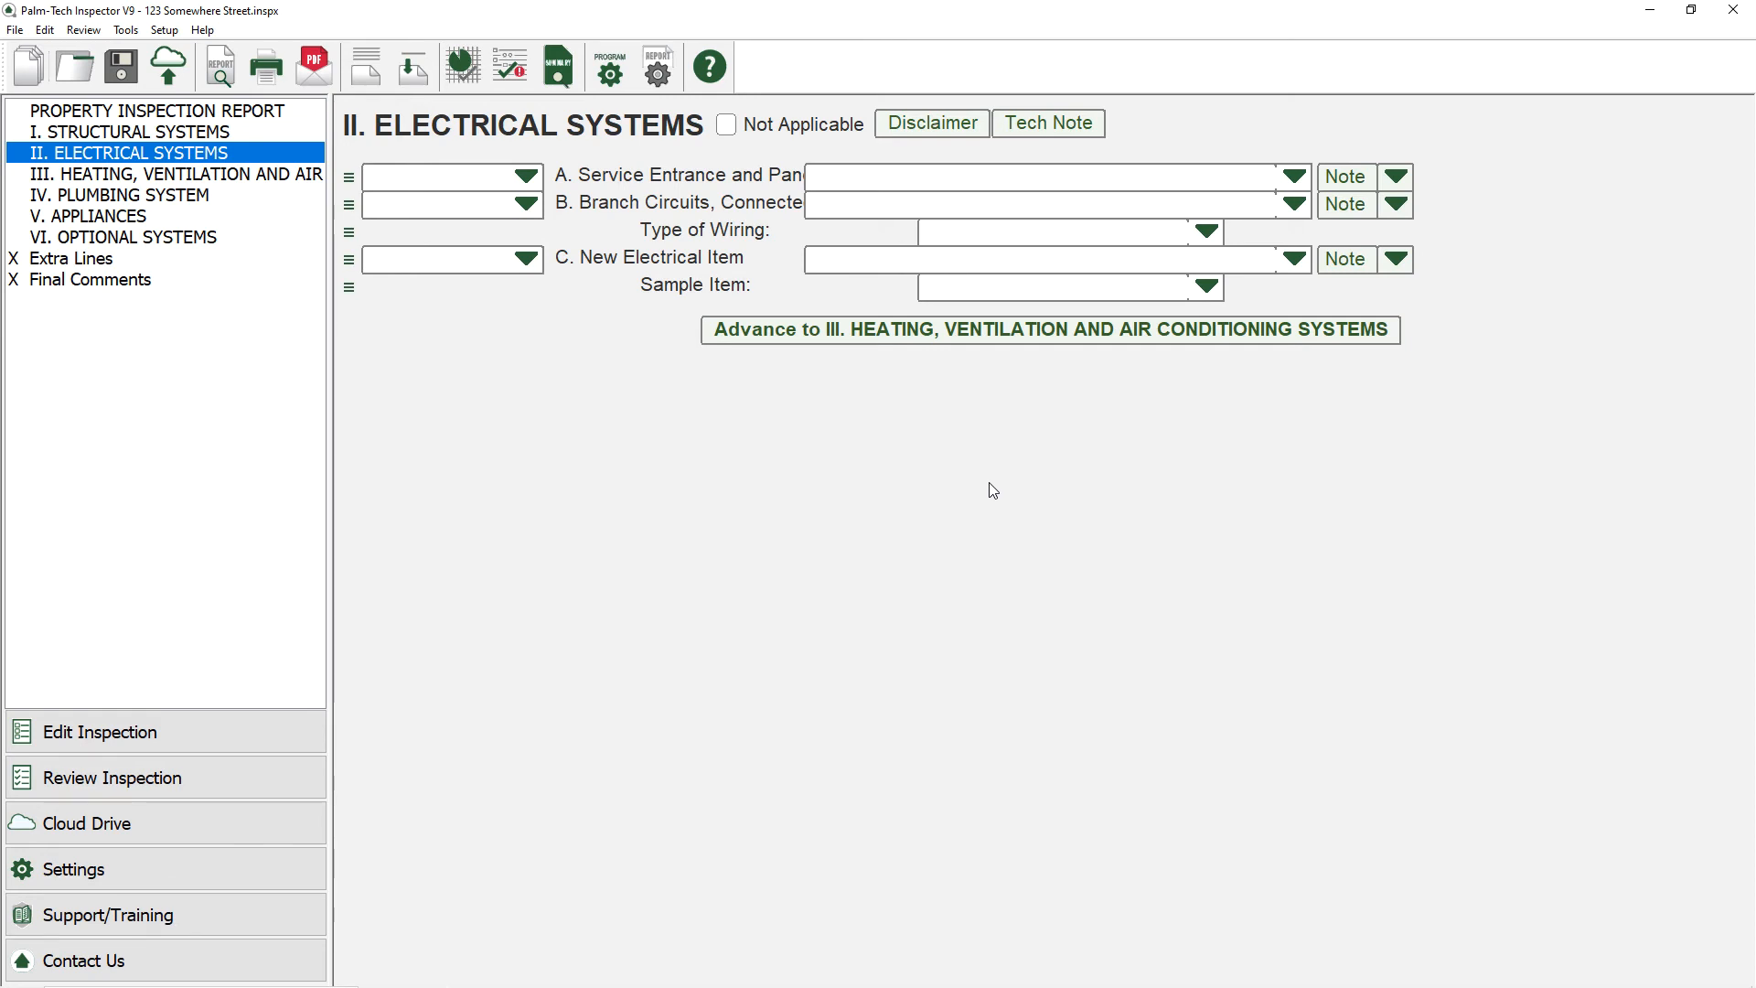
# Copy the blank line from Extra Lines and paste it below "Sample Item:" in II. ELECTRICAL SYSTEMS
pyautogui.click(211, 262)
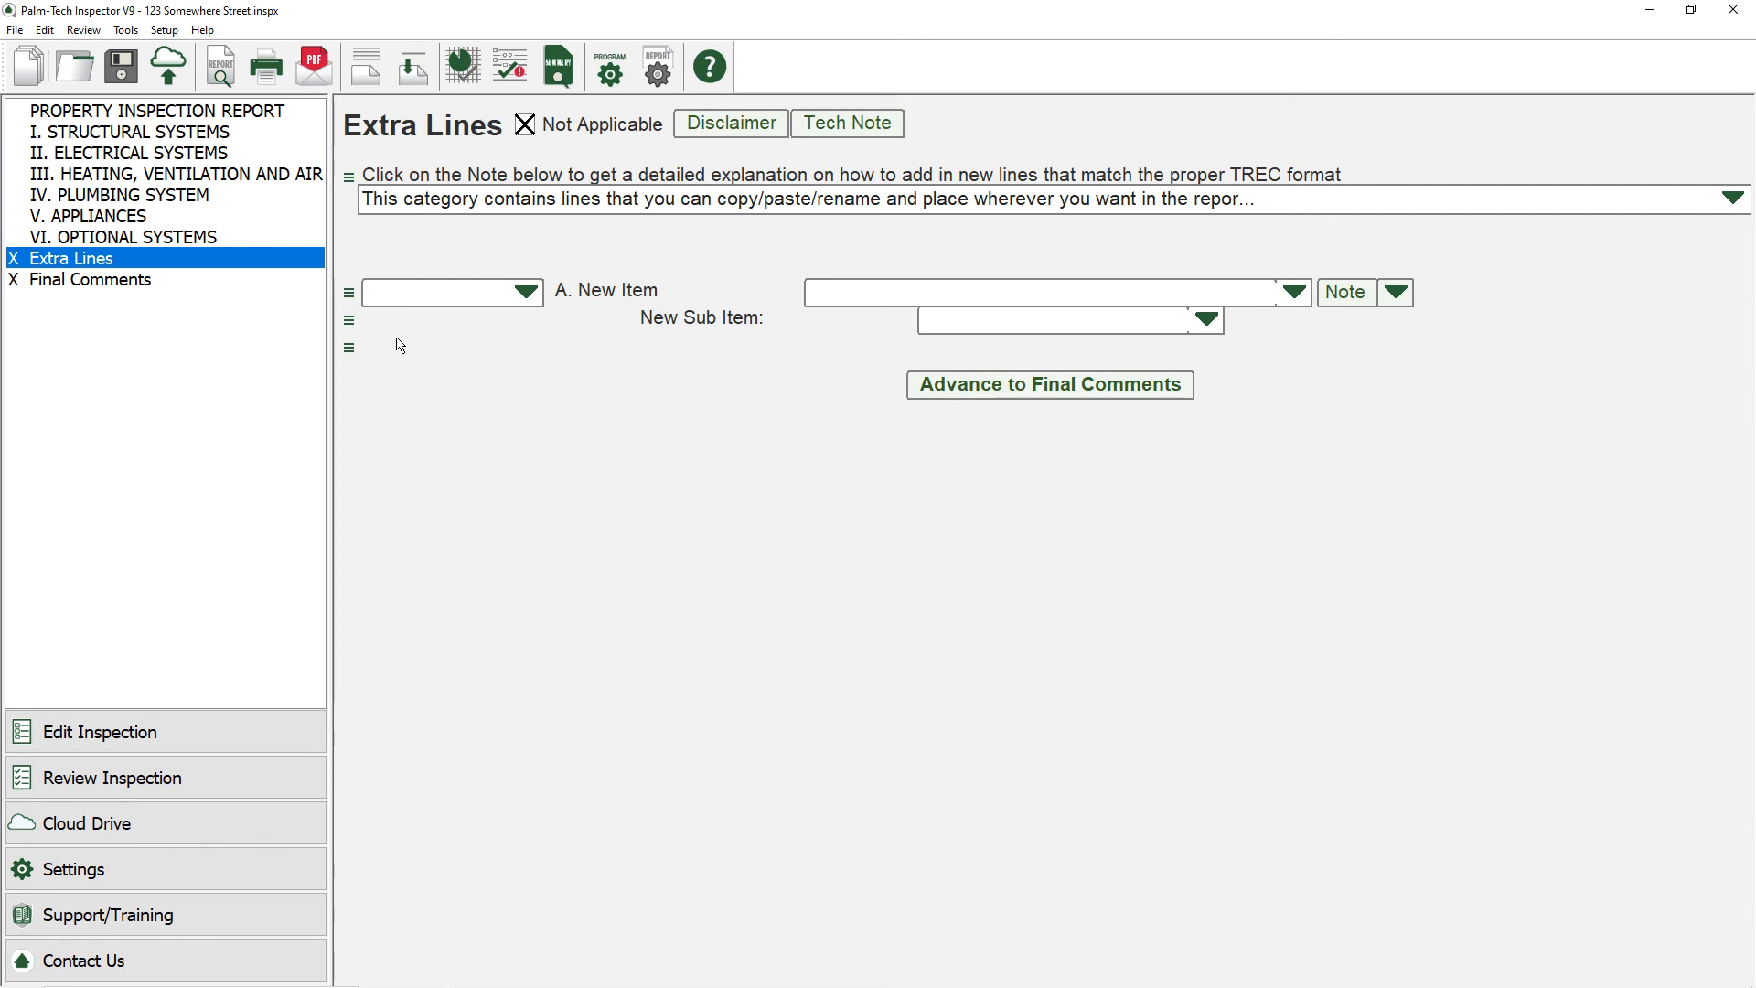
pyautogui.click(350, 348)
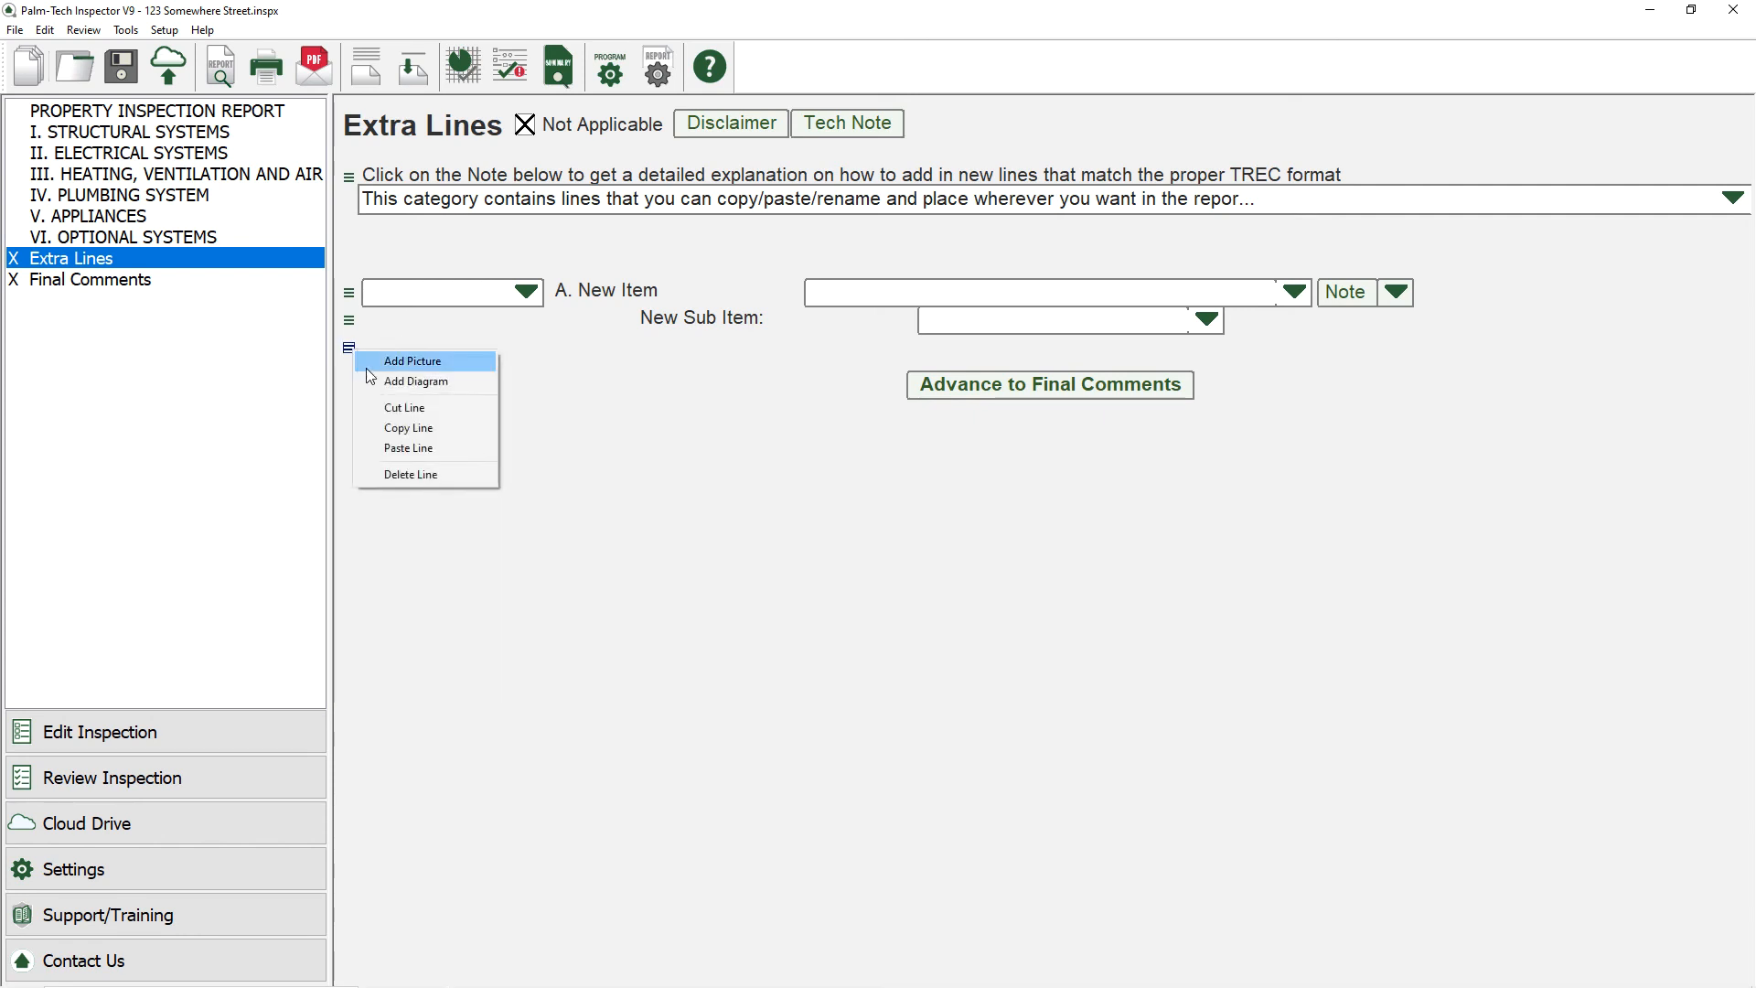
pyautogui.click(402, 429)
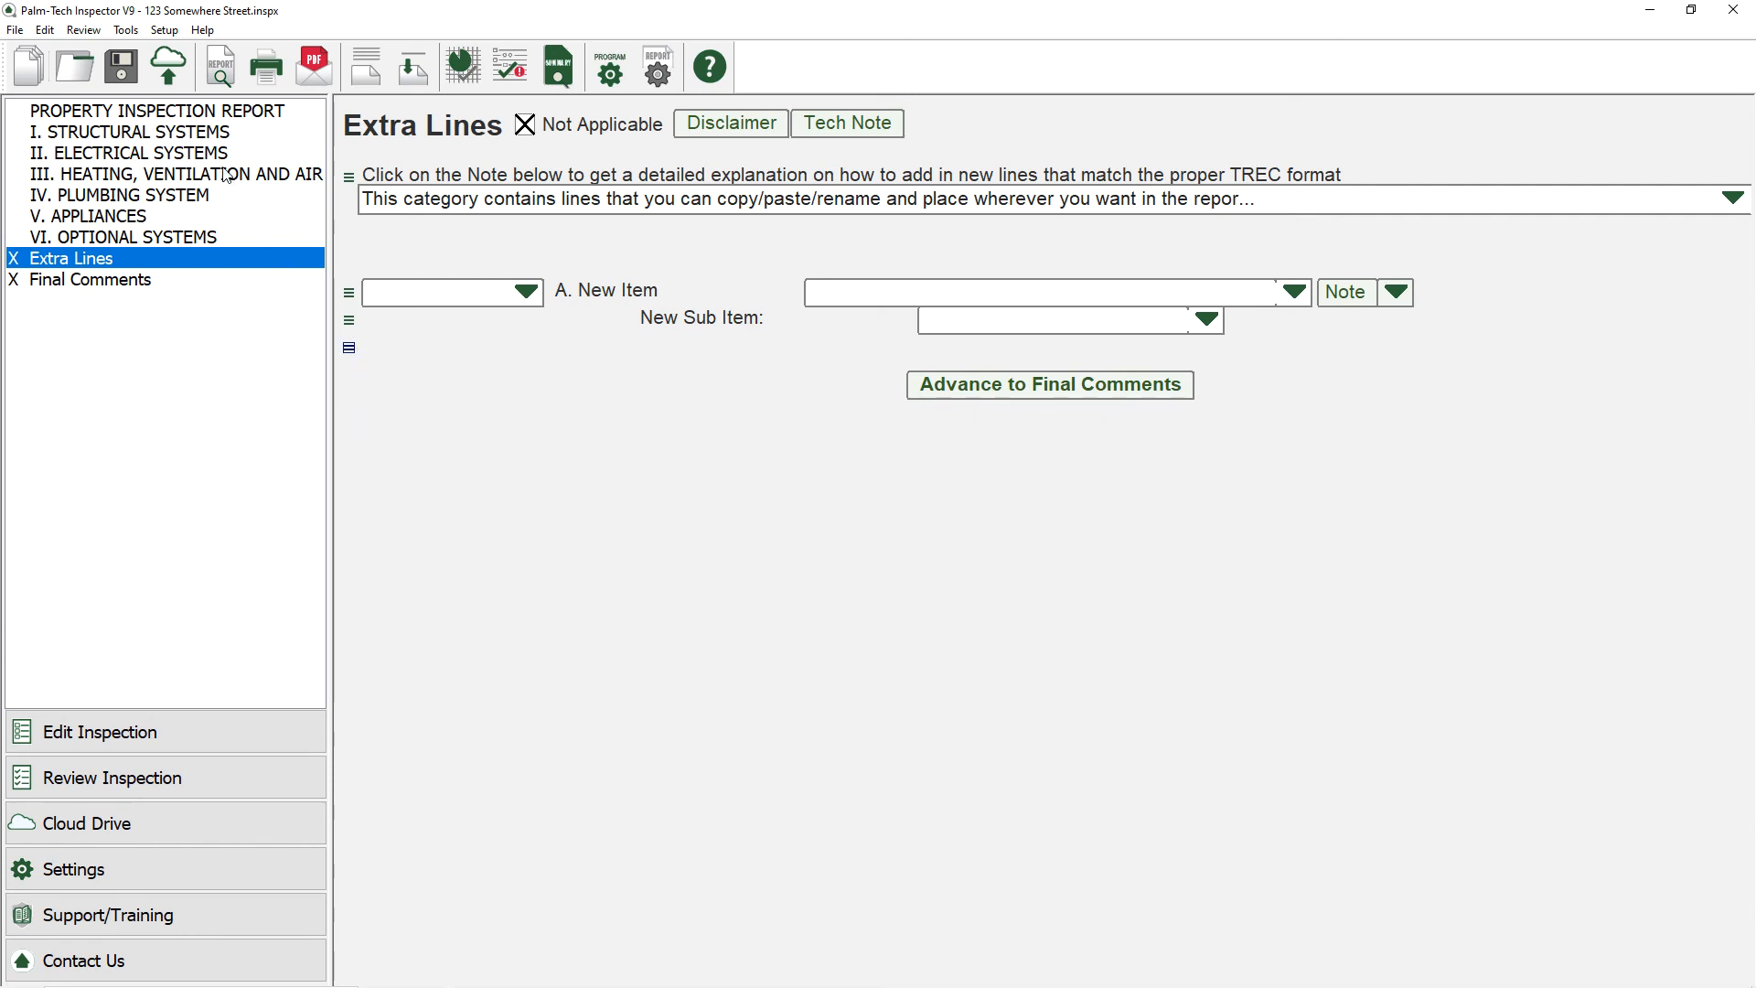
pyautogui.click(218, 156)
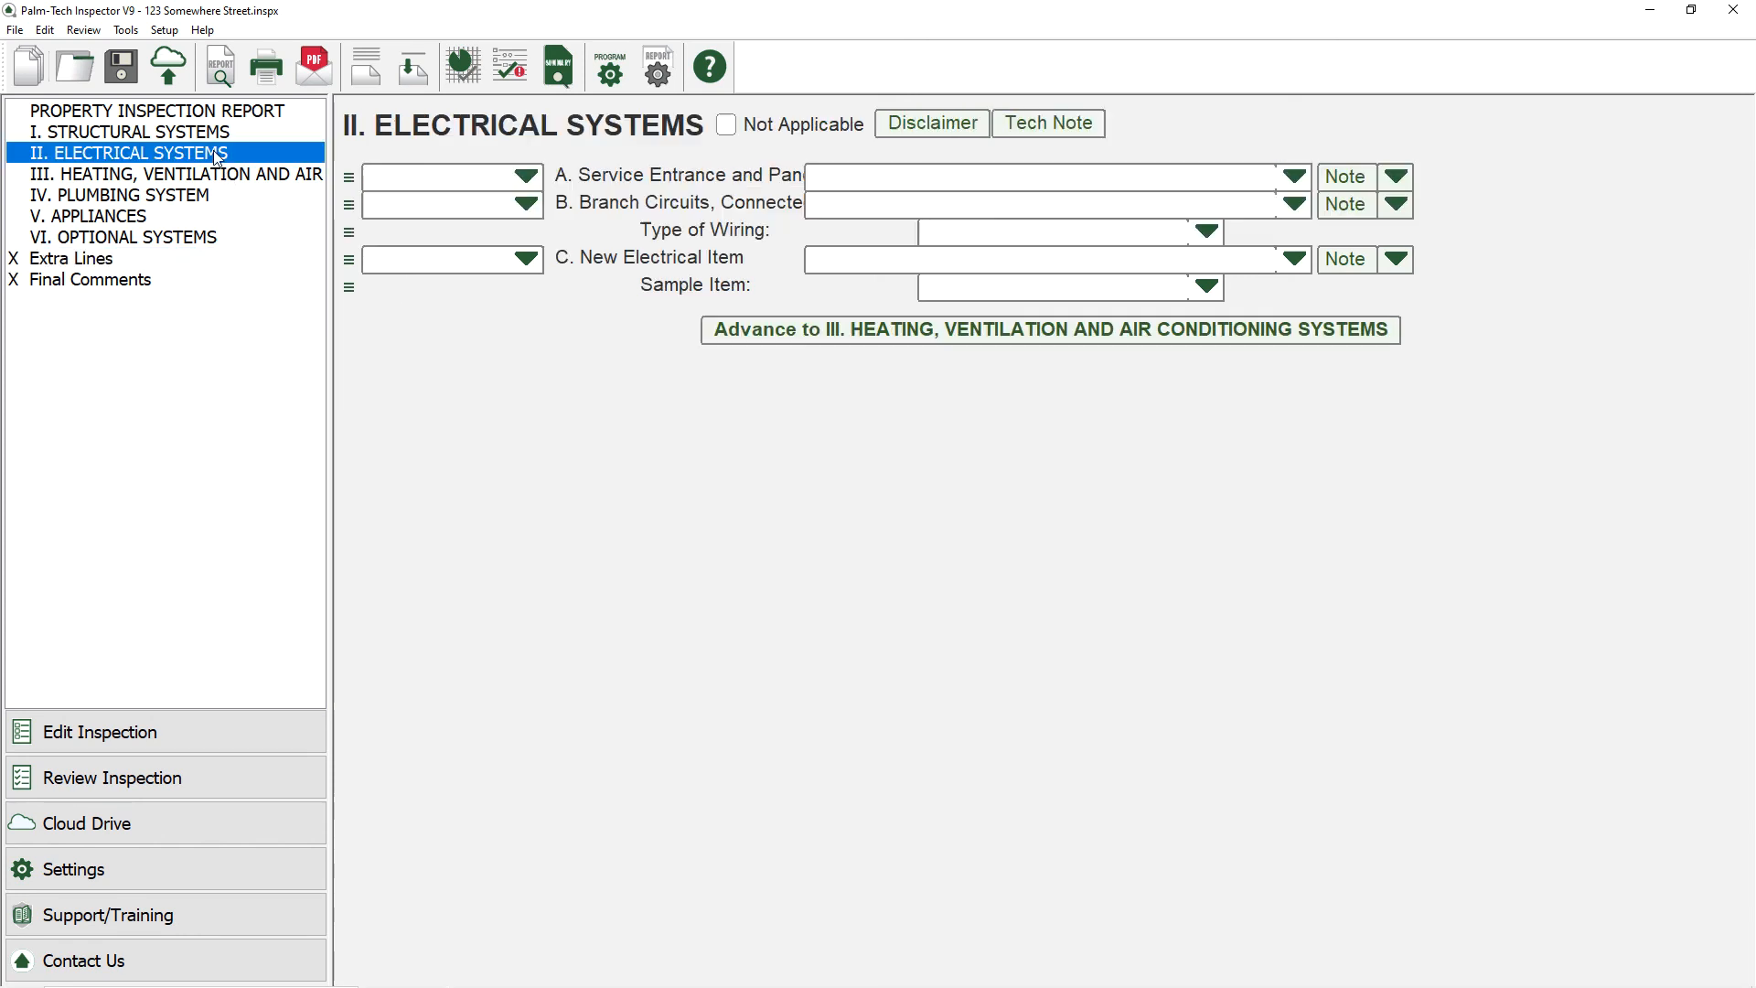
pyautogui.rightClick(632, 312)
pyautogui.click(651, 321)
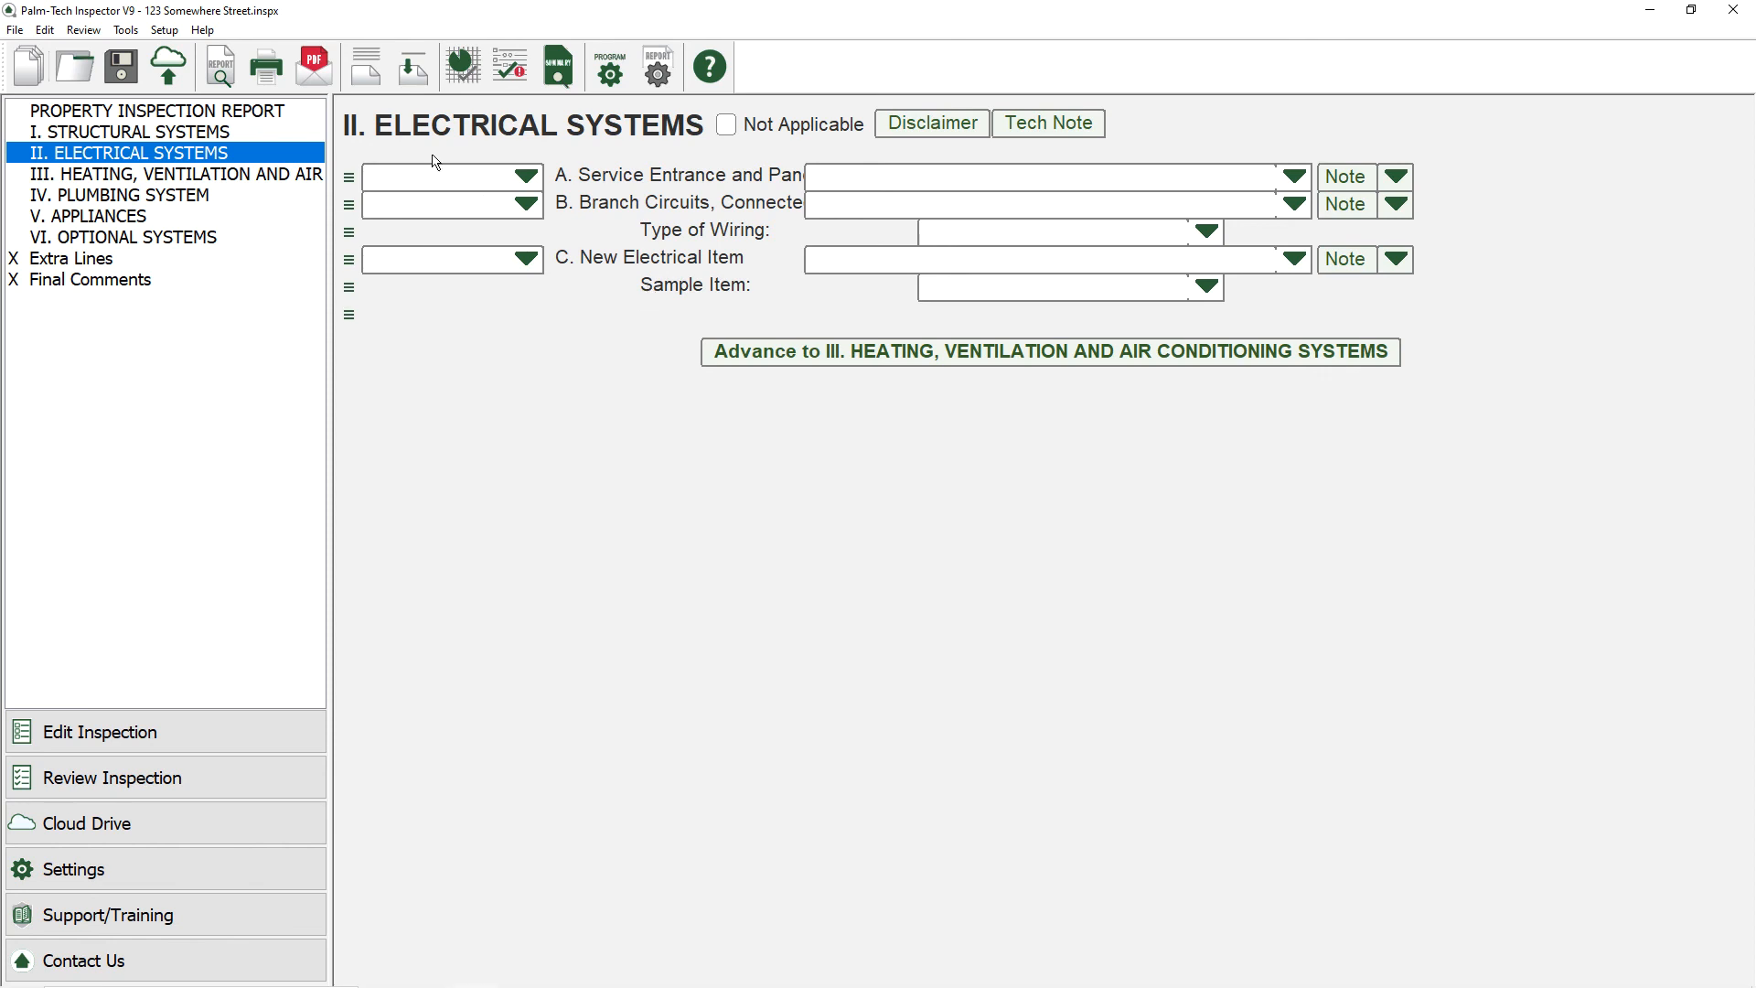
# Preview the report, go to page 4 and zoom in on the new item under II. ELECTRICAL SYSTEMS
pyautogui.click(227, 70)
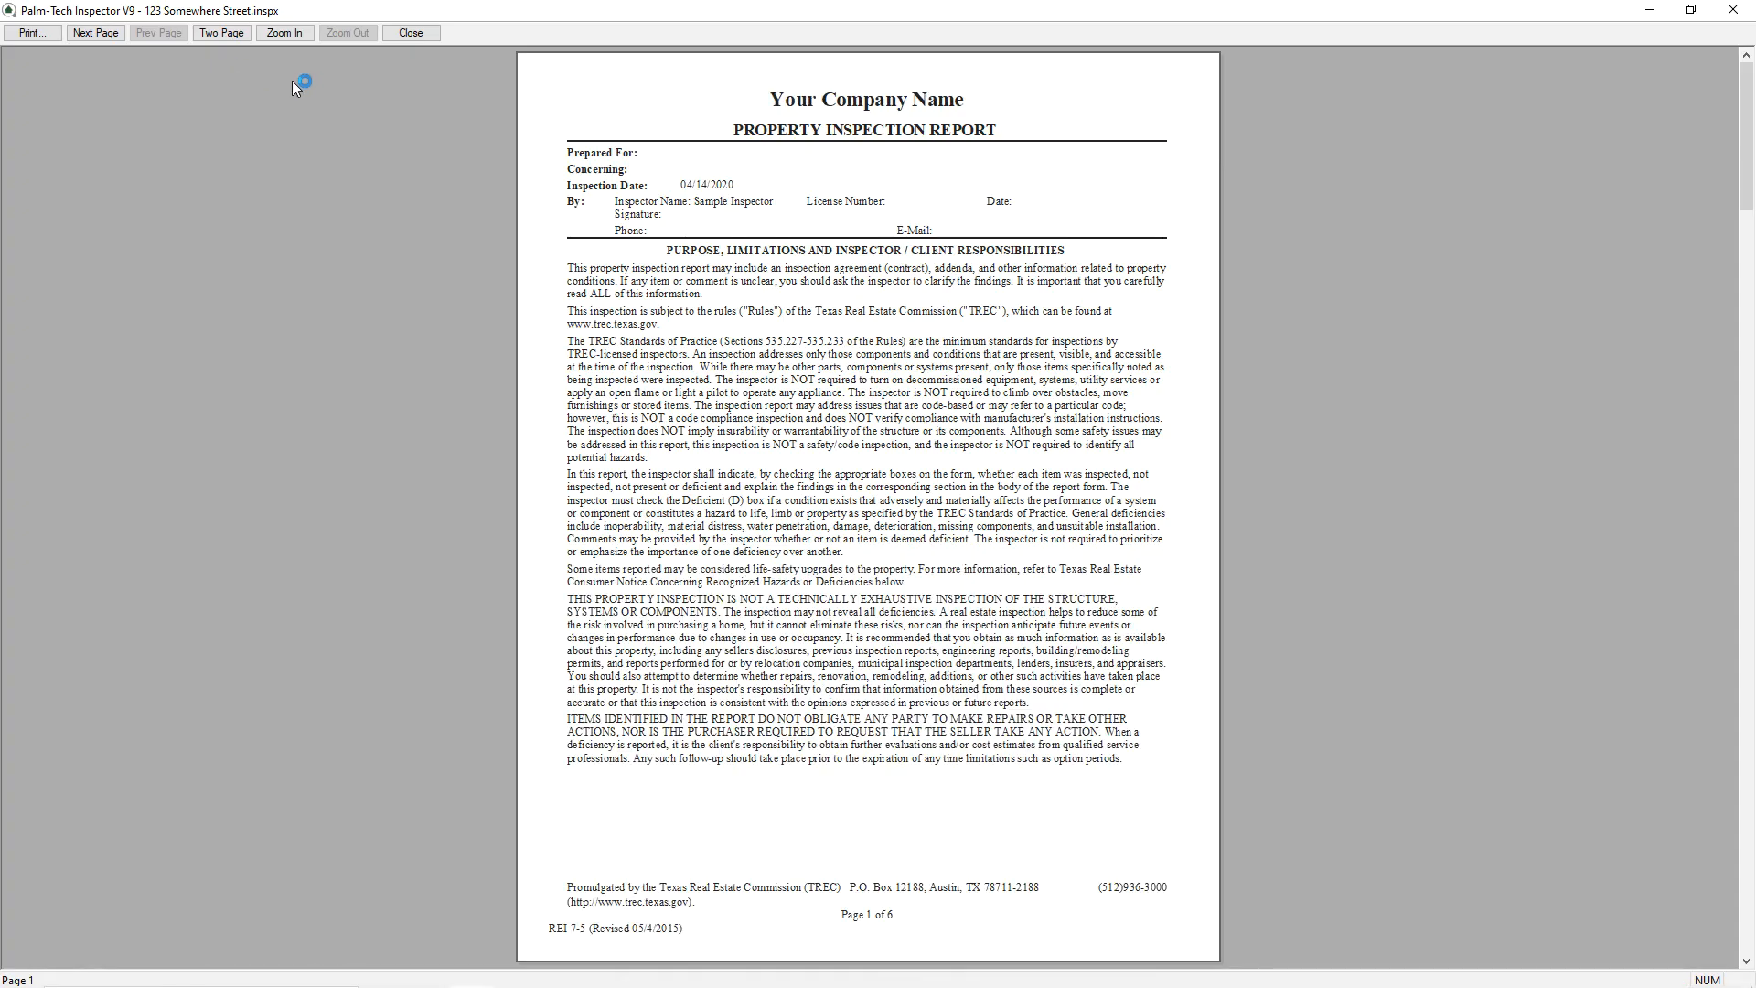
pyautogui.click(113, 36)
pyautogui.click(114, 37)
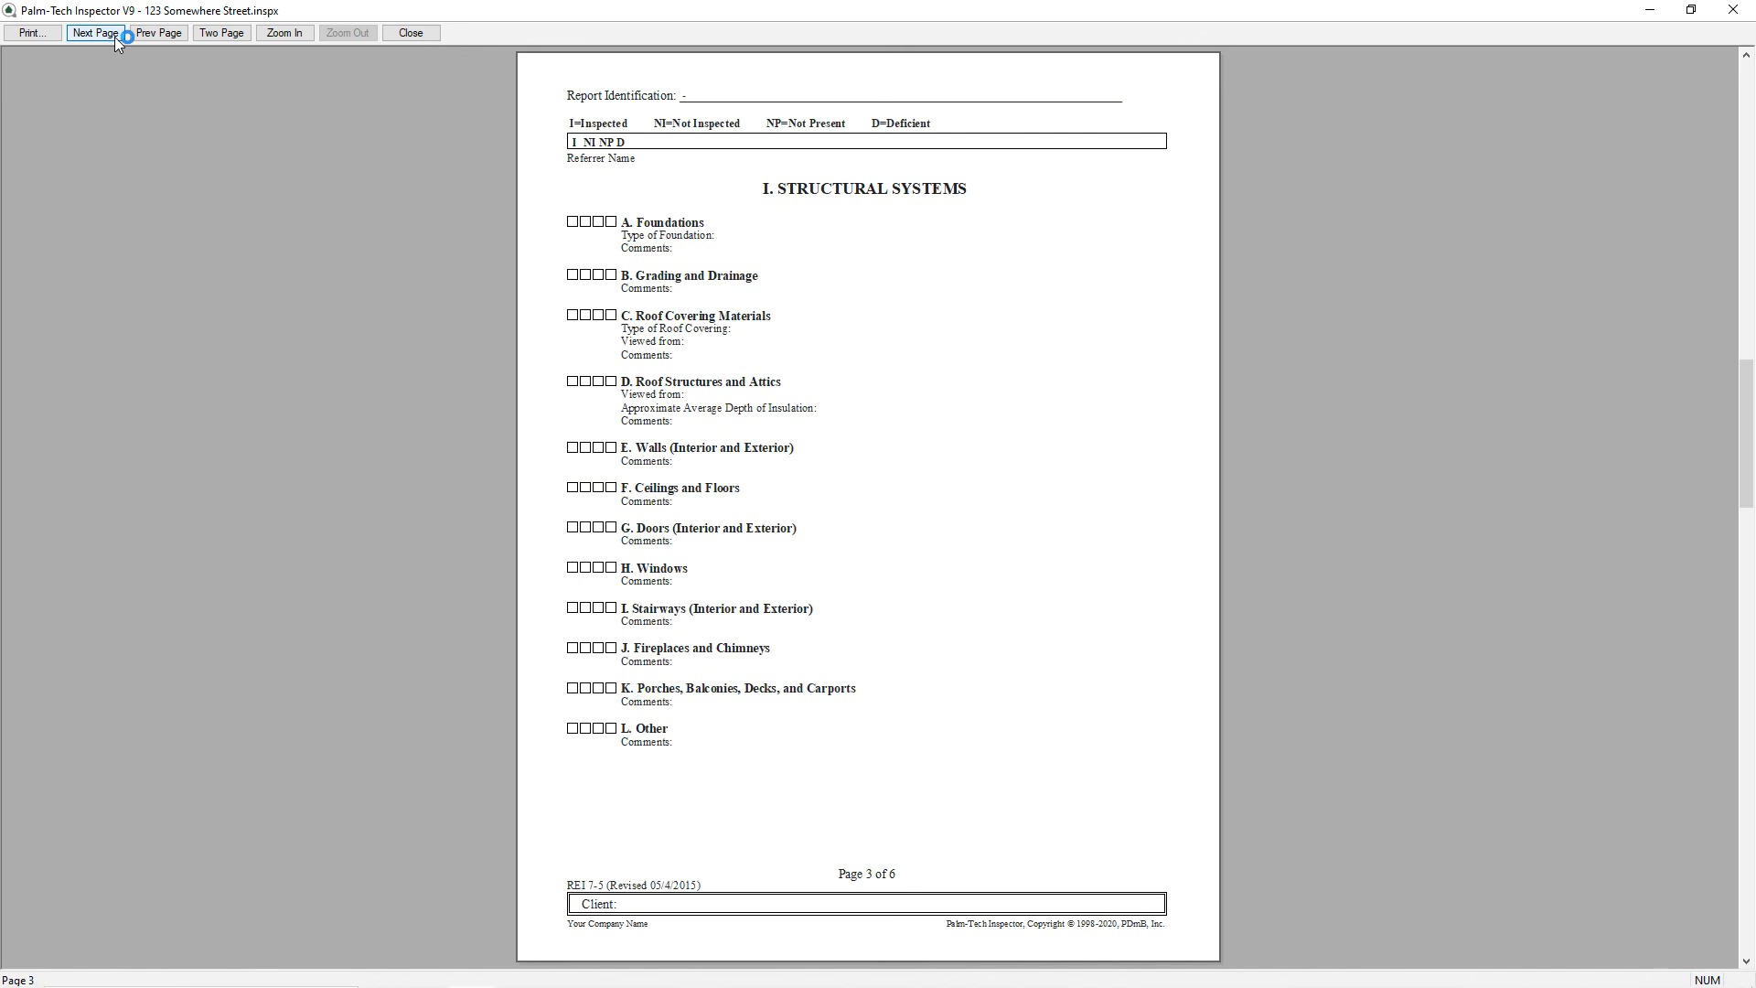
pyautogui.click(113, 36)
pyautogui.click(663, 308)
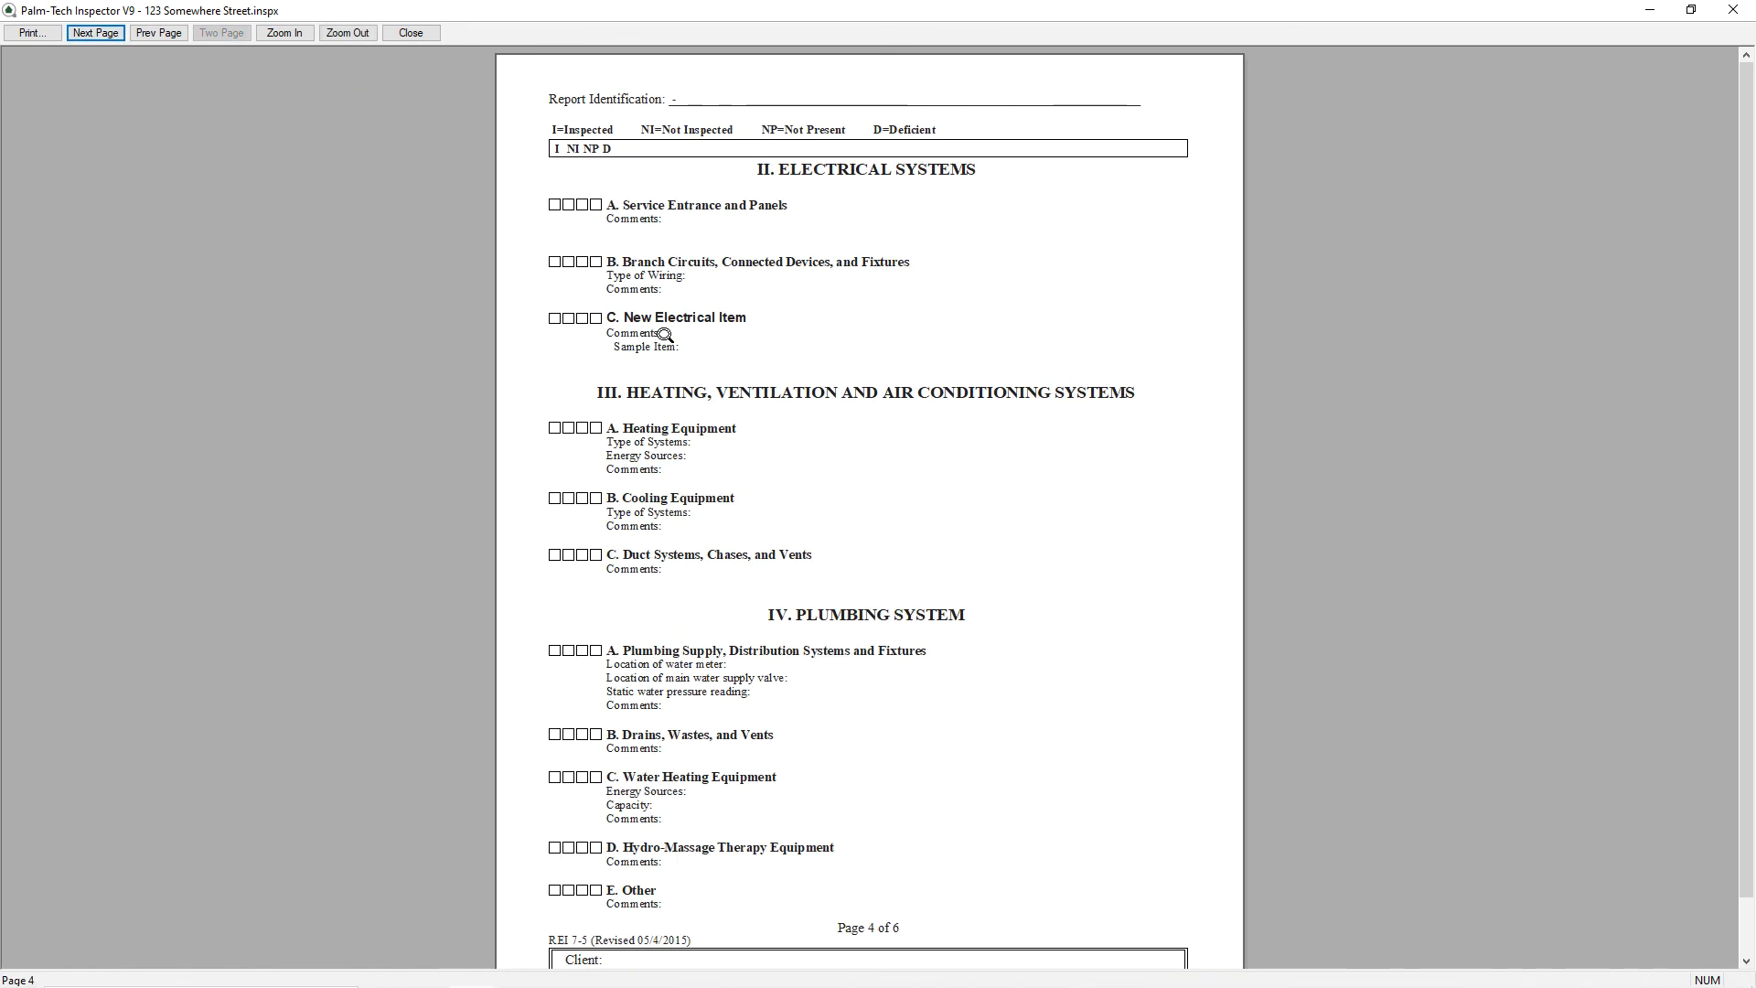